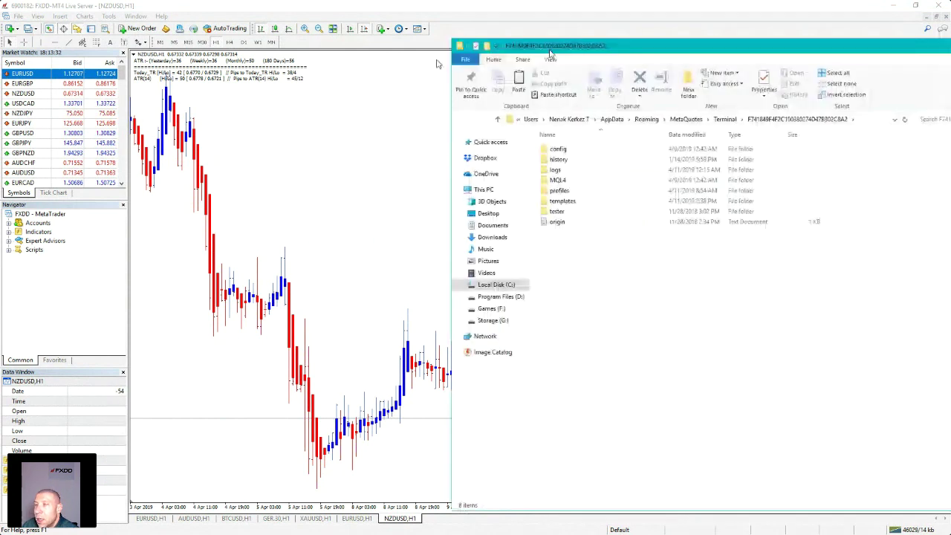
Paste the copied template file into the terminal's templates folder and close the folder window
drag(701, 47, 458, 46)
click(327, 203)
double_click(327, 203)
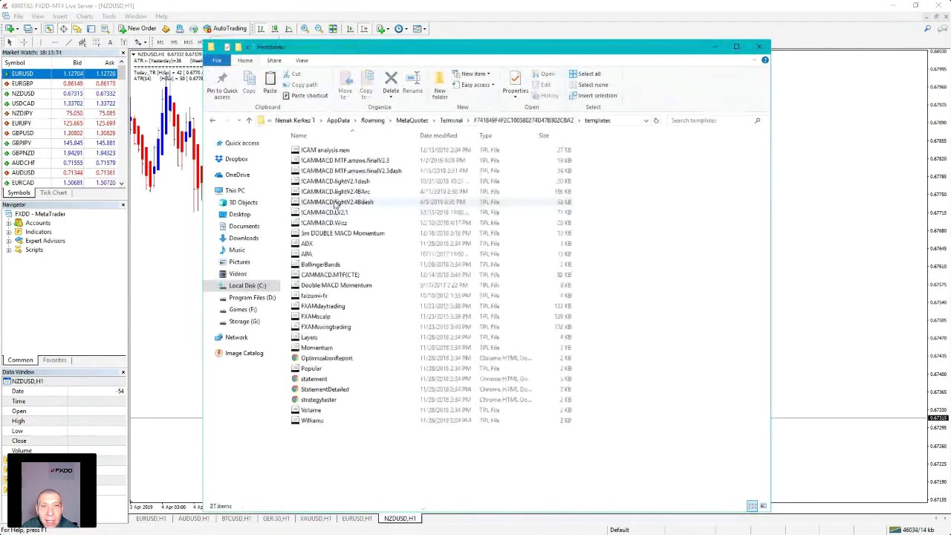
right_click(606, 271)
click(658, 337)
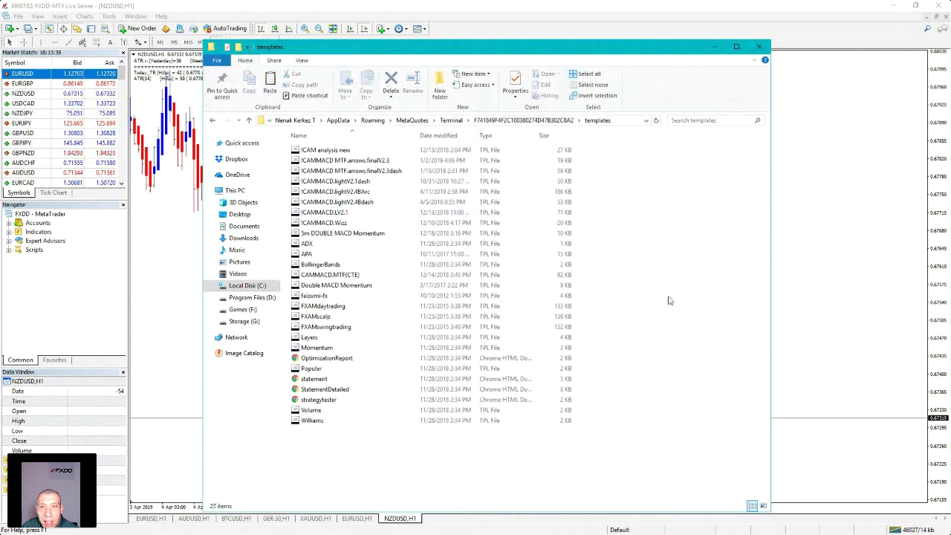
click(759, 47)
Refresh the Navigator's indicators and apply the Tdi-strategy template to the NZDUSD H1 chart
right_click(106, 233)
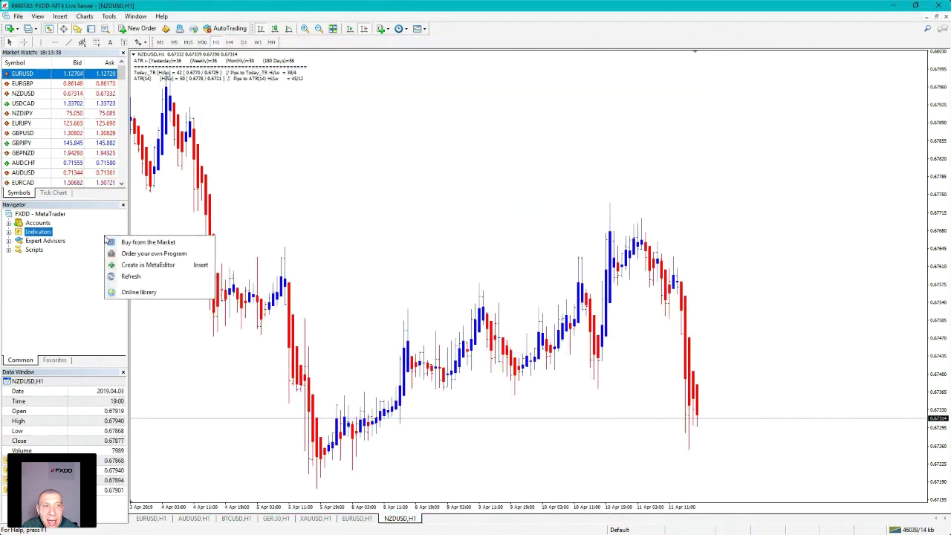
click(134, 273)
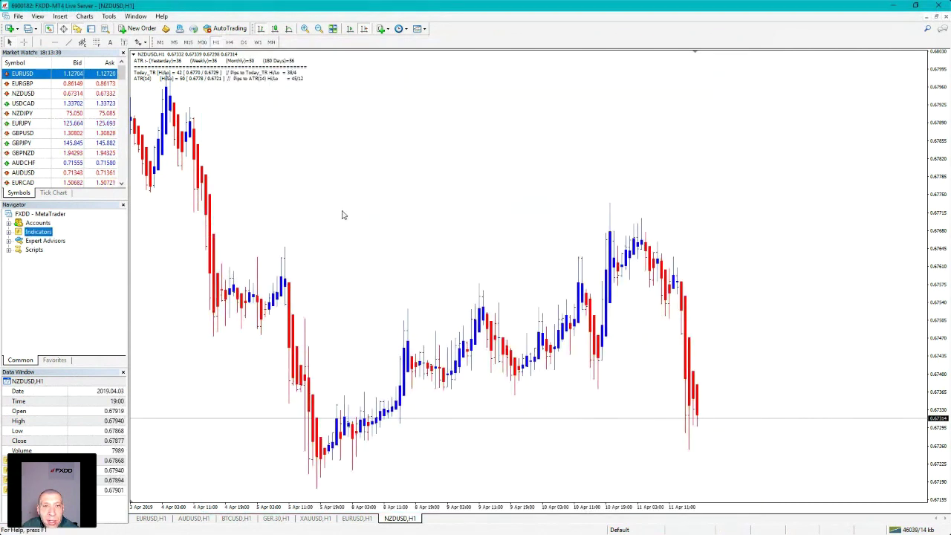
right_click(319, 167)
mouse_move(364, 262)
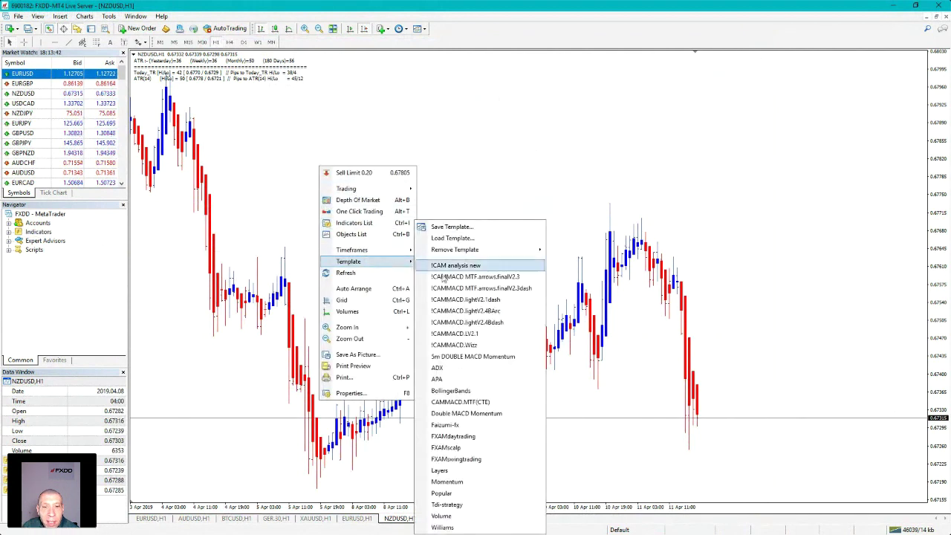
click(446, 506)
Examine the NZDUSD H1 chart and check which indicators the template has loaded on it
key(minus)
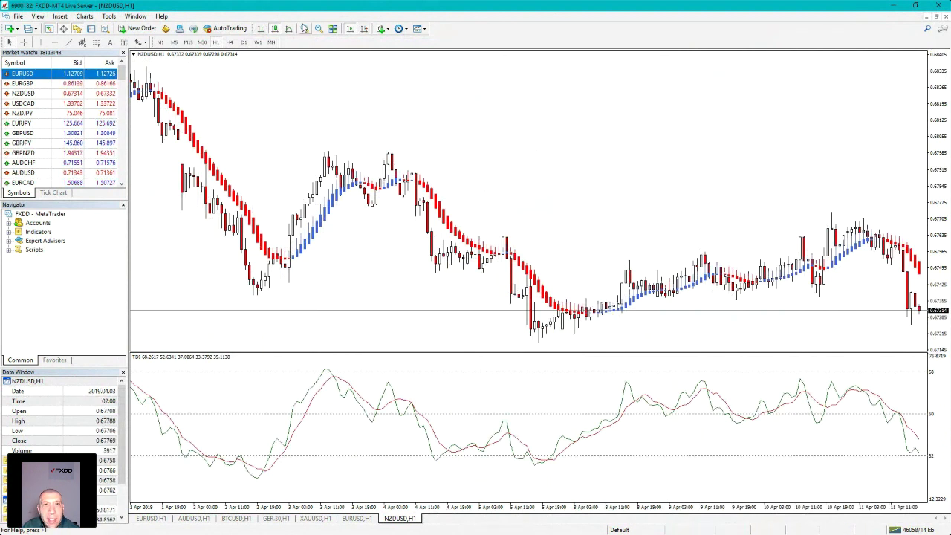
key(plus)
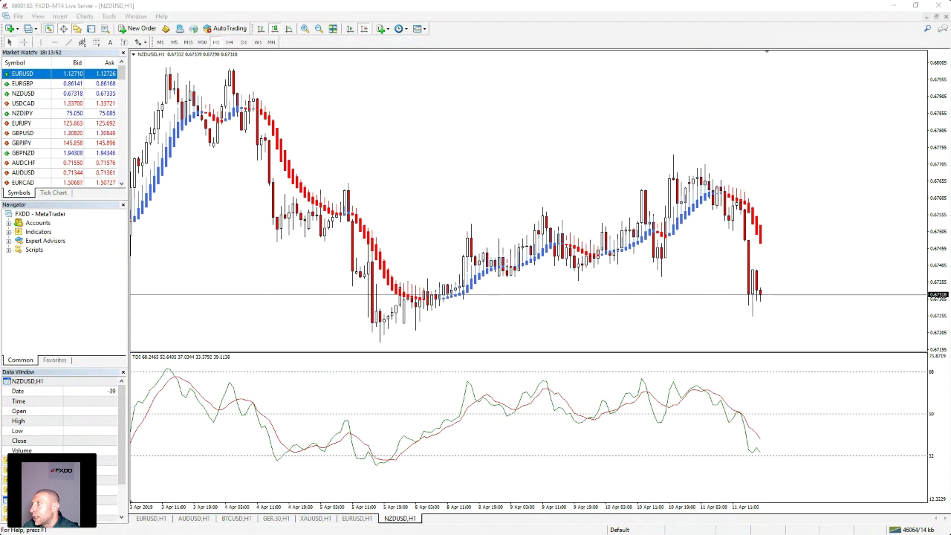
click(328, 231)
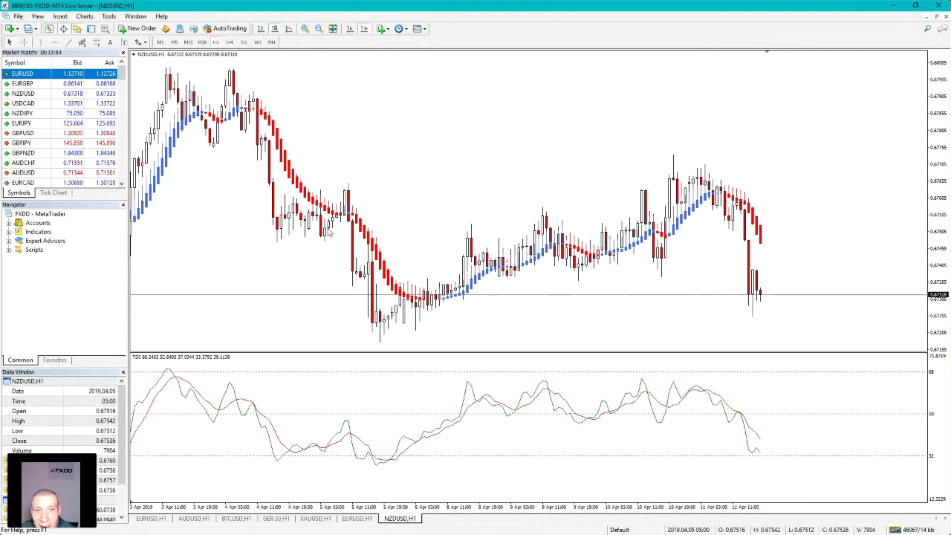
scroll(342, 242, up, 5)
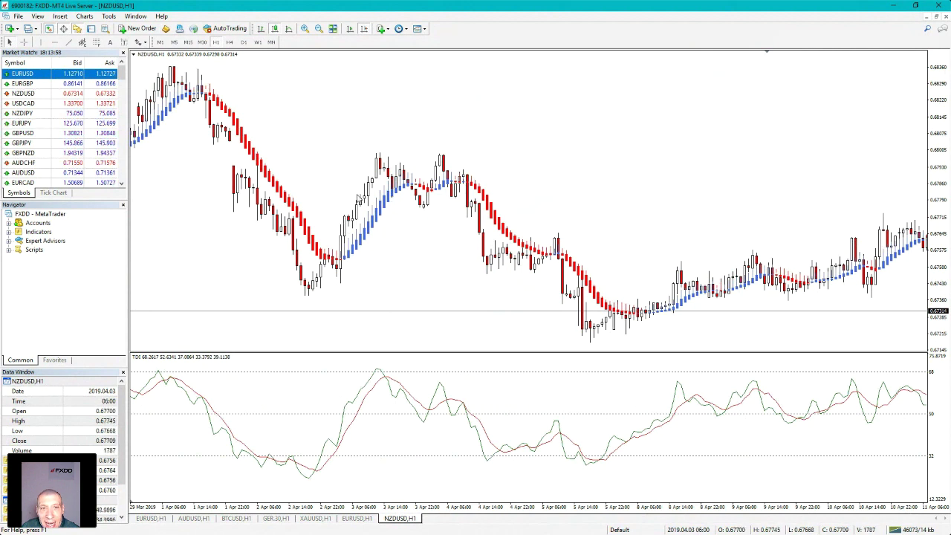
right_click(492, 95)
click(523, 155)
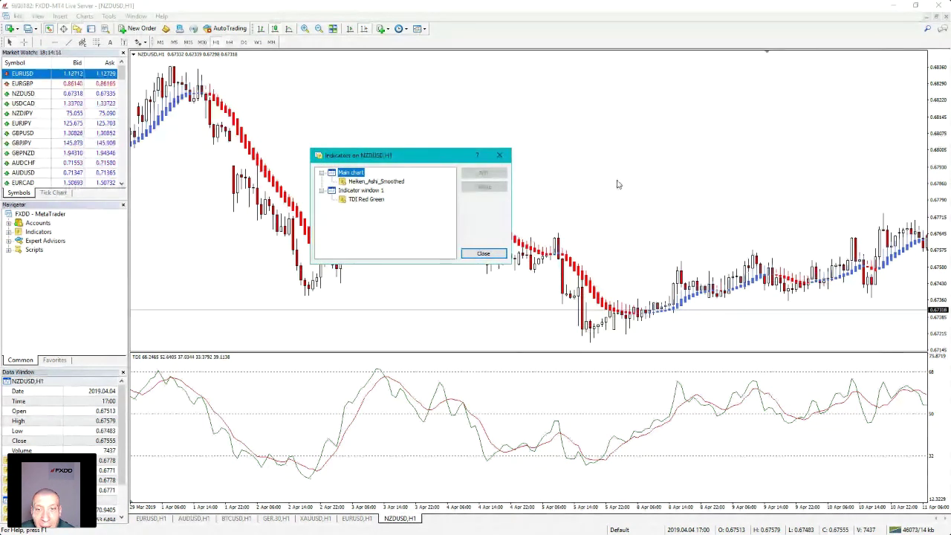
click(479, 254)
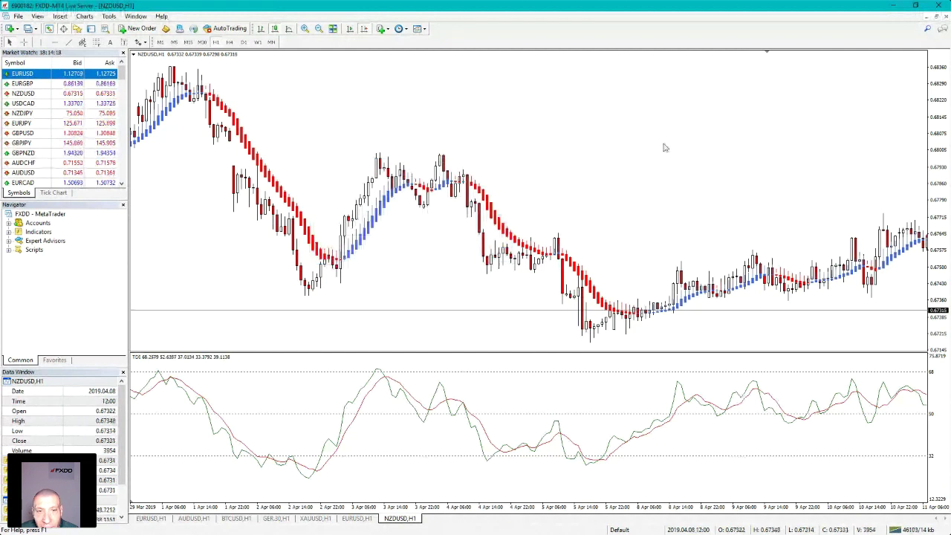
Place a vertical line on the NZDUSD H1 chart at 2019.03.26 06:00, where the smoothed Heiken Ashi turns red
drag(665, 147, 450, 115)
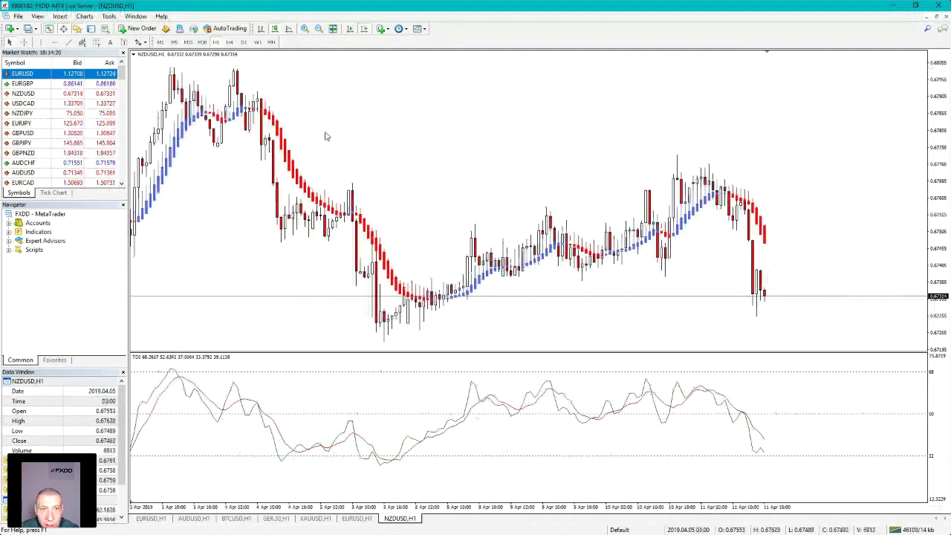
scroll(335, 131, up, 3)
key(plus)
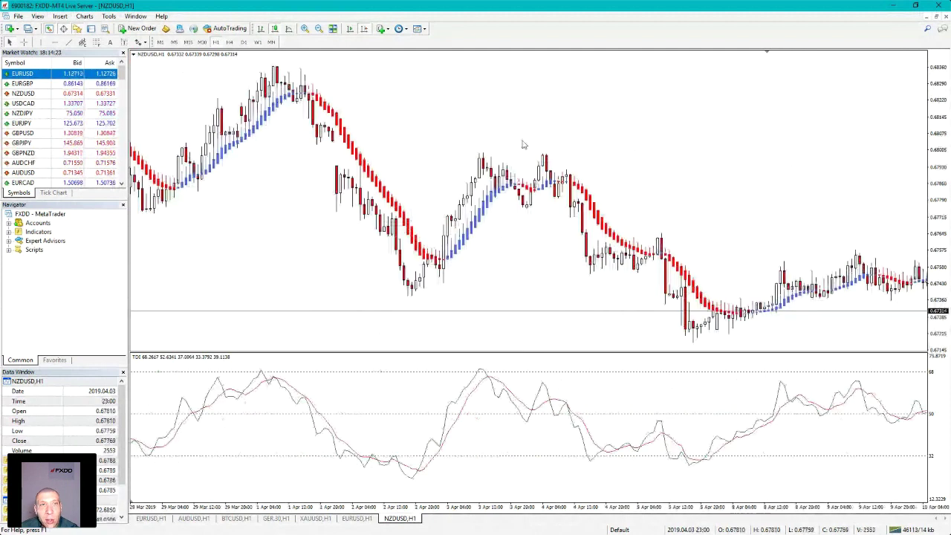
click(318, 29)
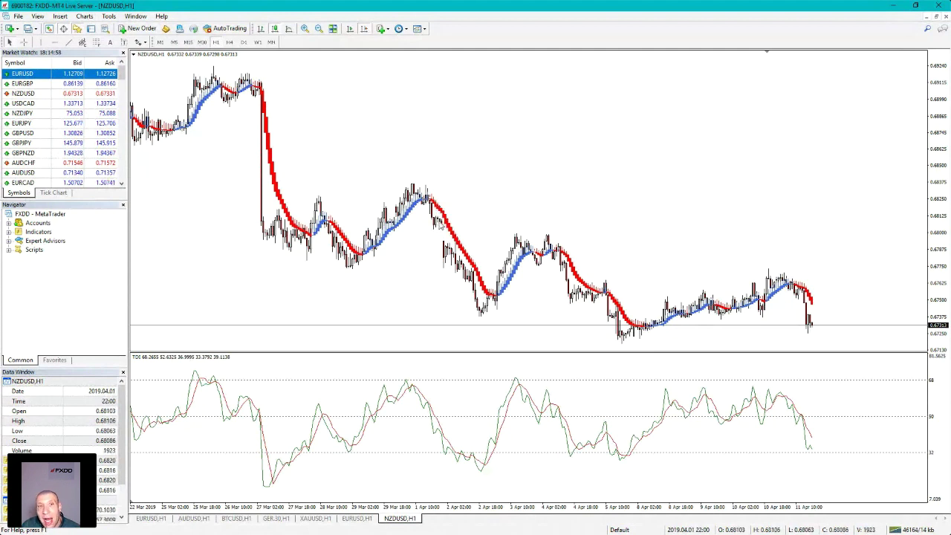
mouse_move(440, 228)
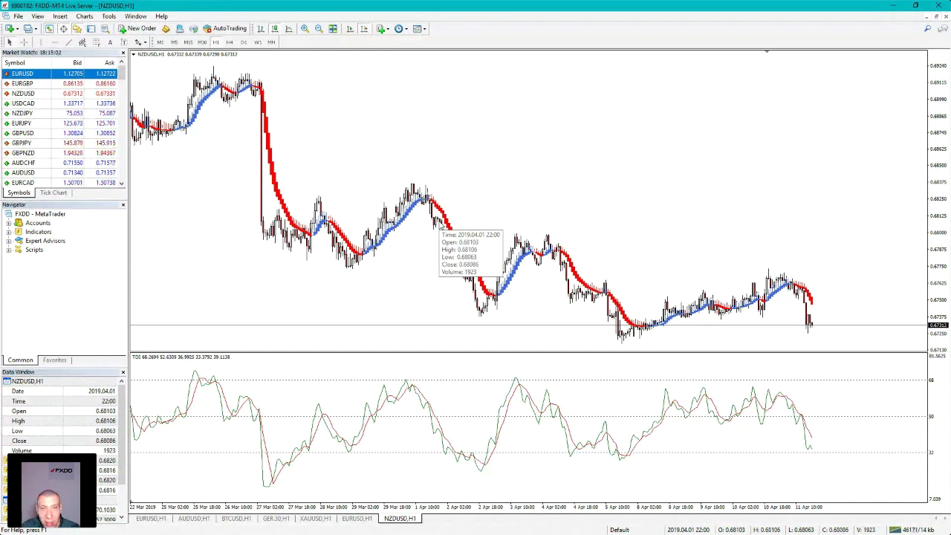
click(305, 29)
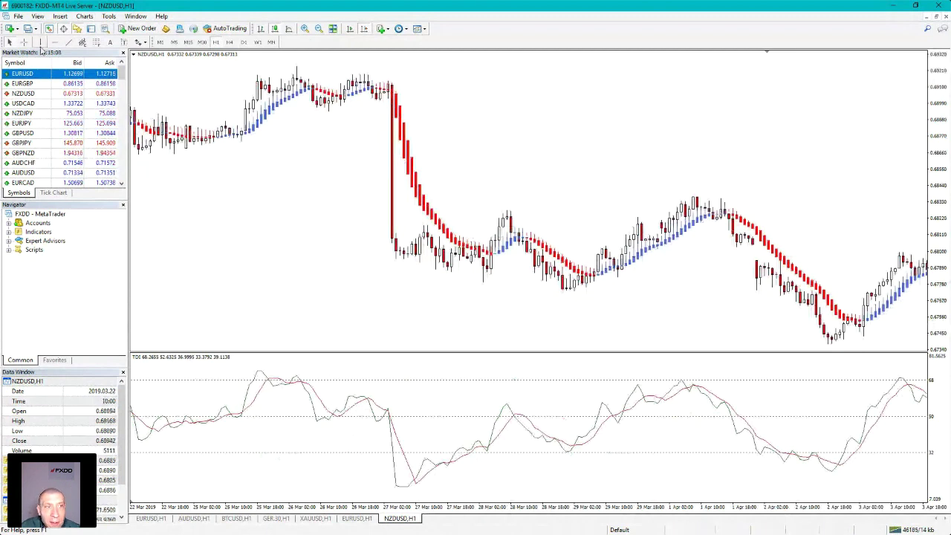
click(41, 42)
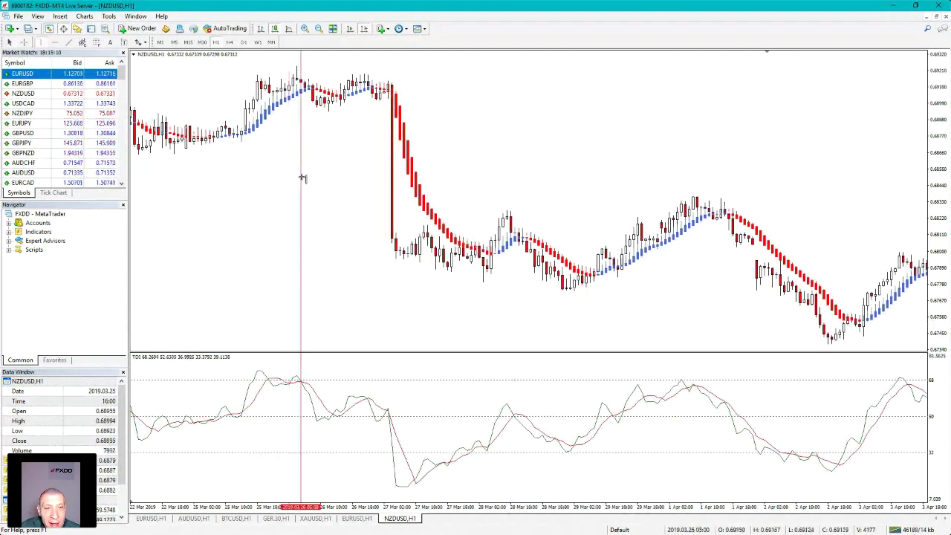
click(304, 176)
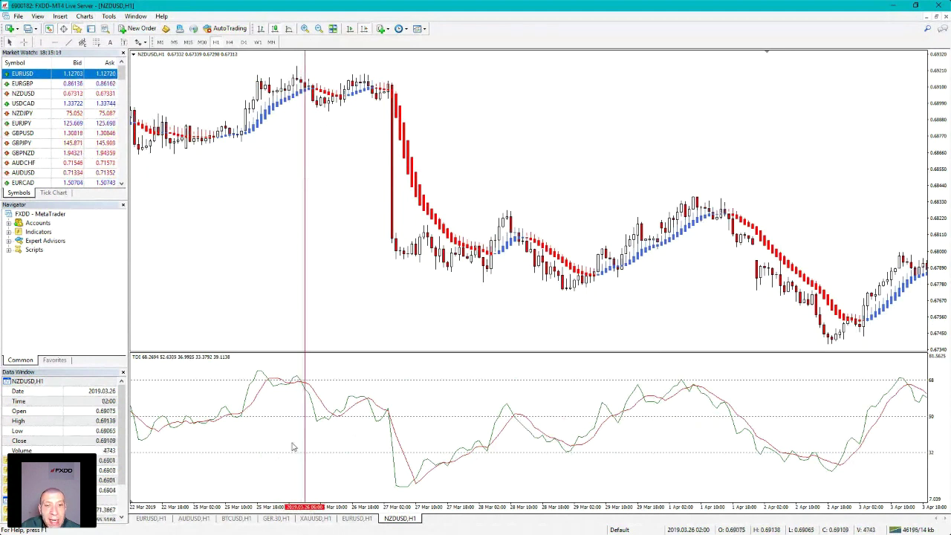
Inspect the sell signal at the vertical line and measure the move from the 2019.03.26 09:00 candle to the low after the sharp drop
mouse_move(307, 393)
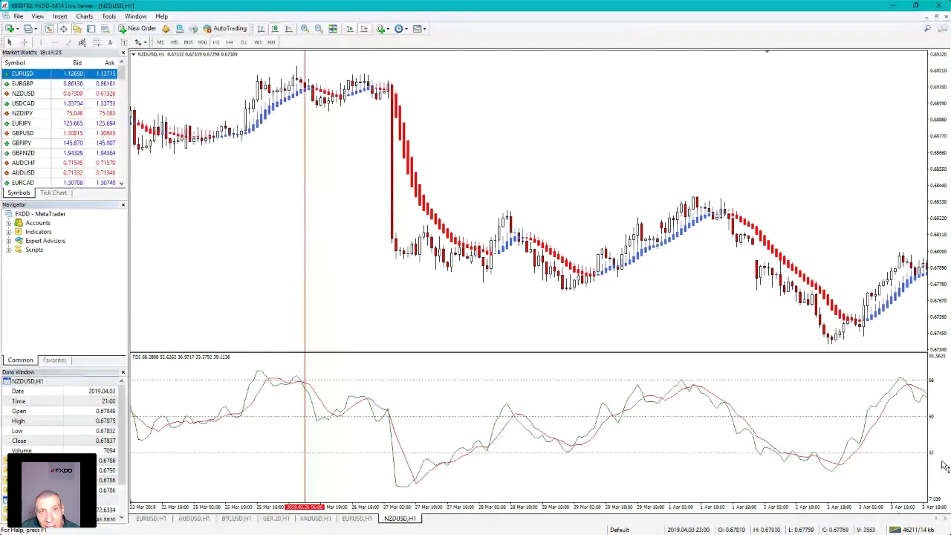
mouse_move(335, 372)
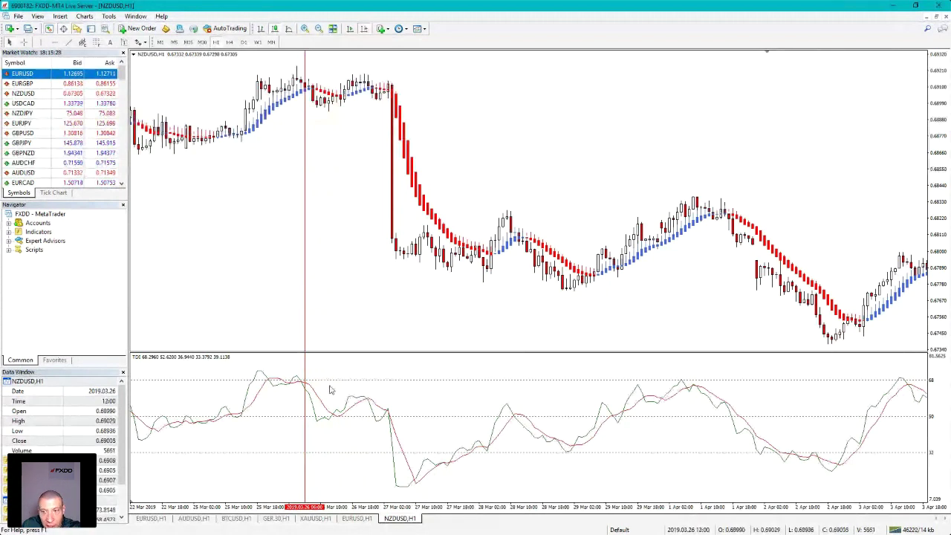
mouse_move(426, 489)
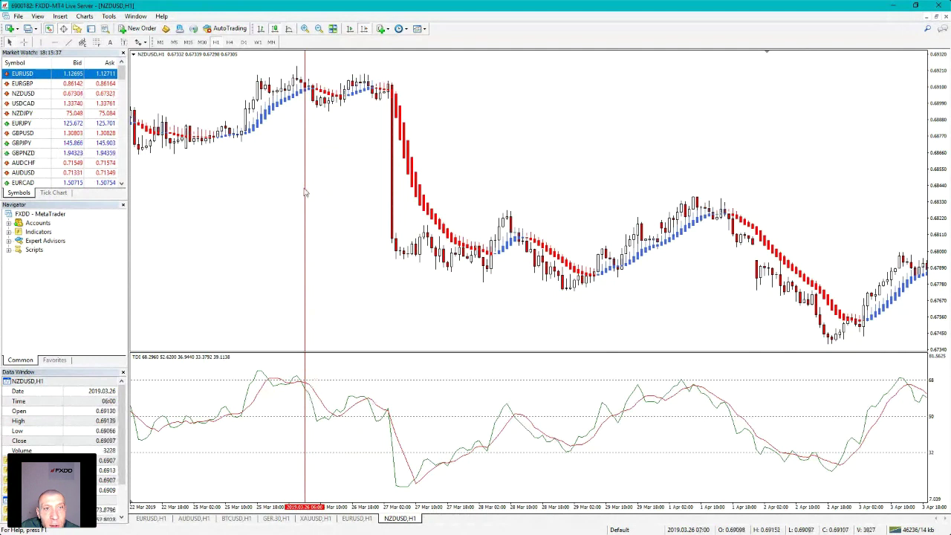
mouse_move(313, 98)
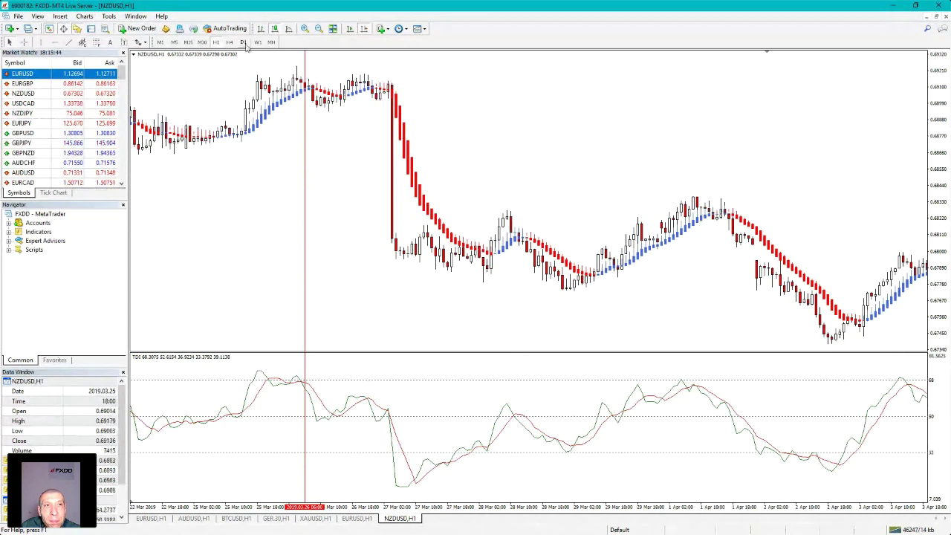
click(307, 29)
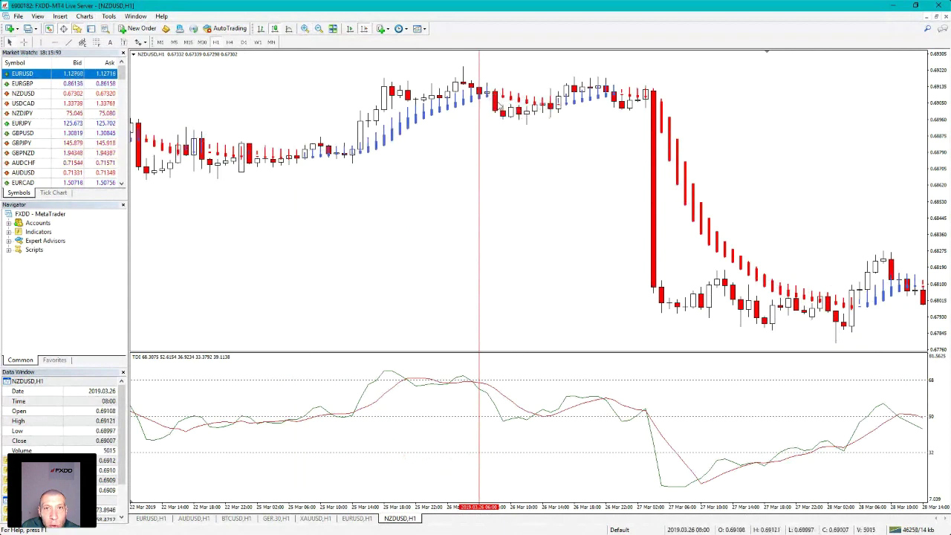
mouse_move(504, 117)
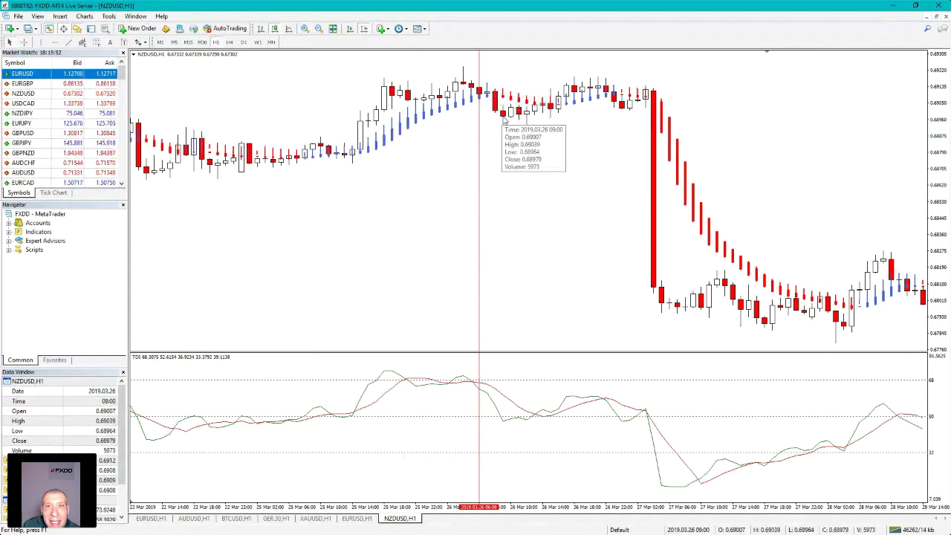
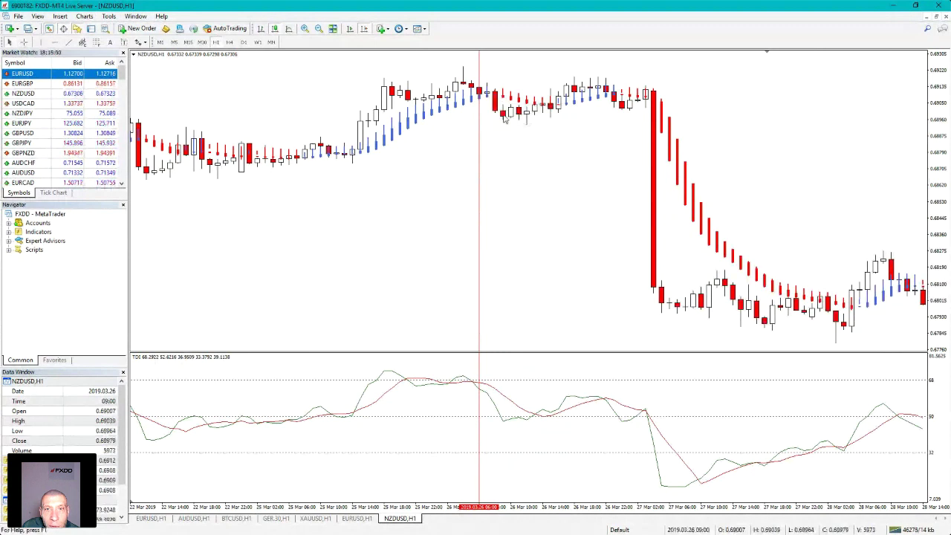
mouse_move(504, 120)
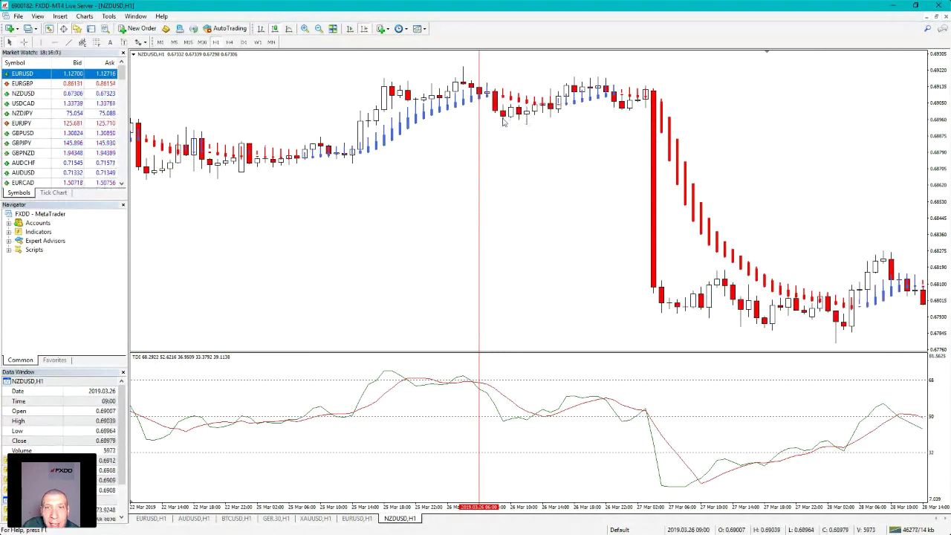
middle_click(548, 171)
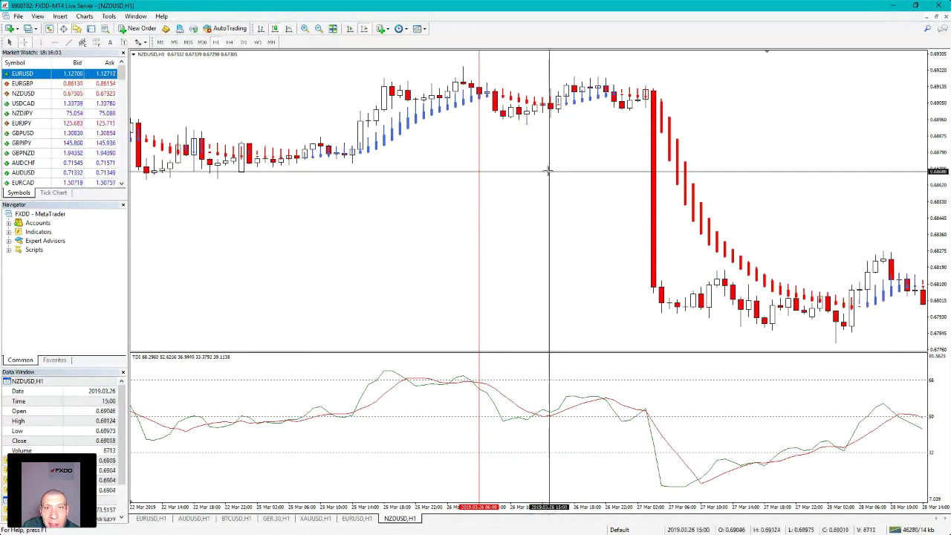
drag(504, 116, 660, 310)
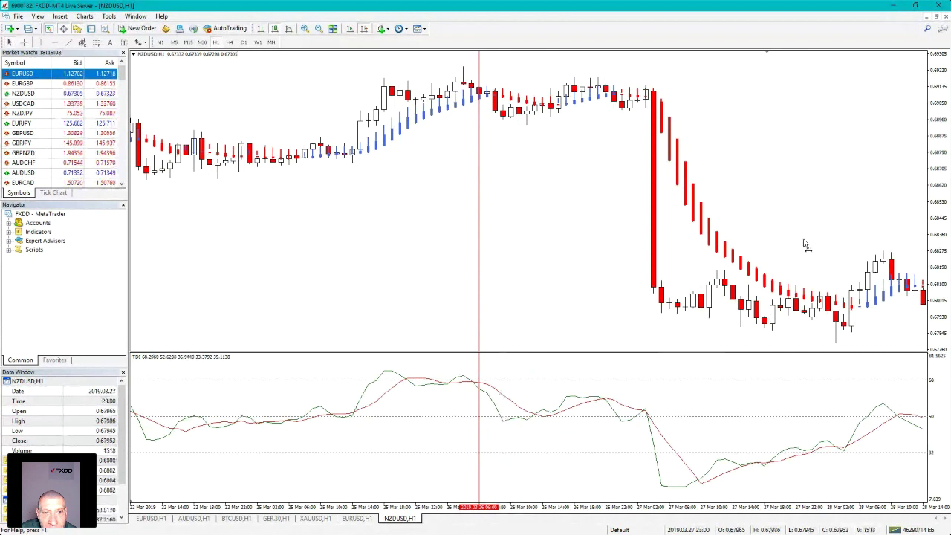
Place a vertical line at the 2019.03.28 05:00 buy signal and measure the rise that follows with the crosshair
scroll(478, 197, down, 5)
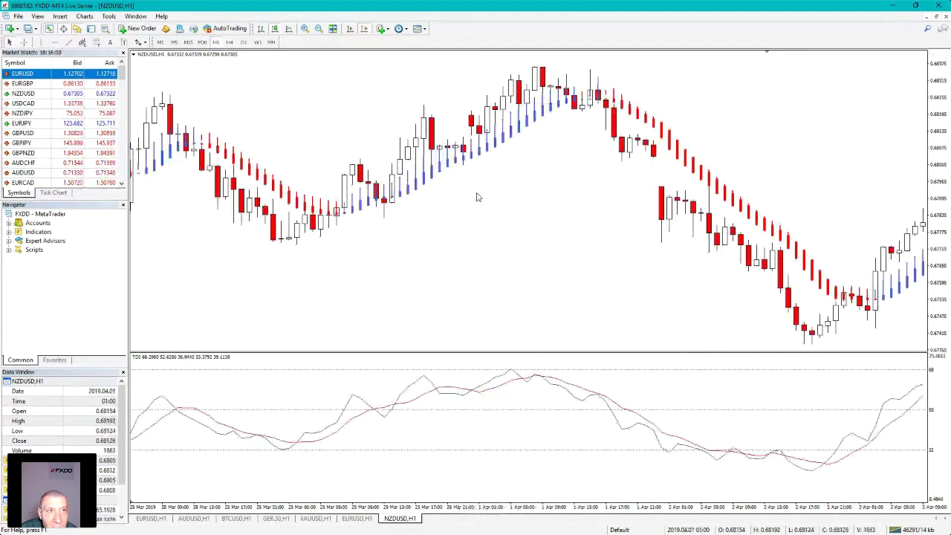
scroll(478, 197, up, 3)
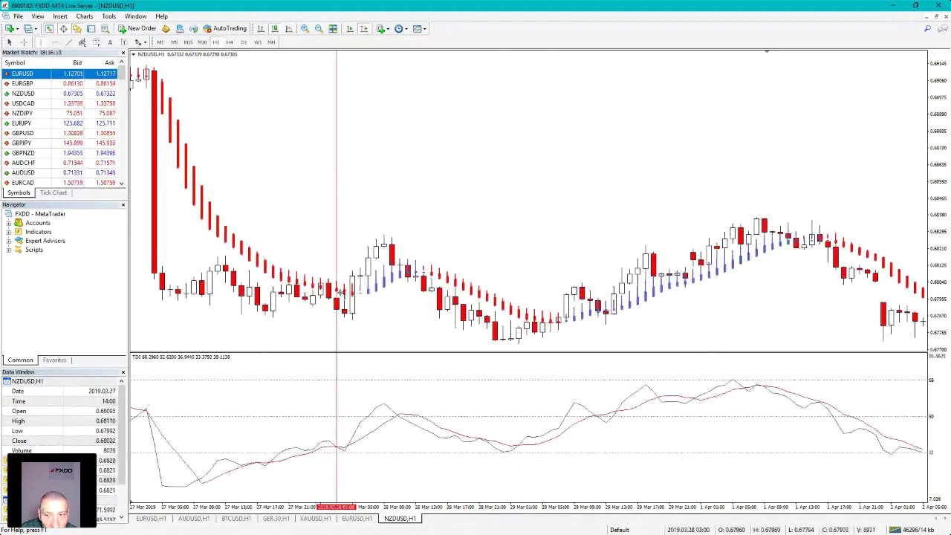
click(25, 42)
drag(359, 284, 394, 233)
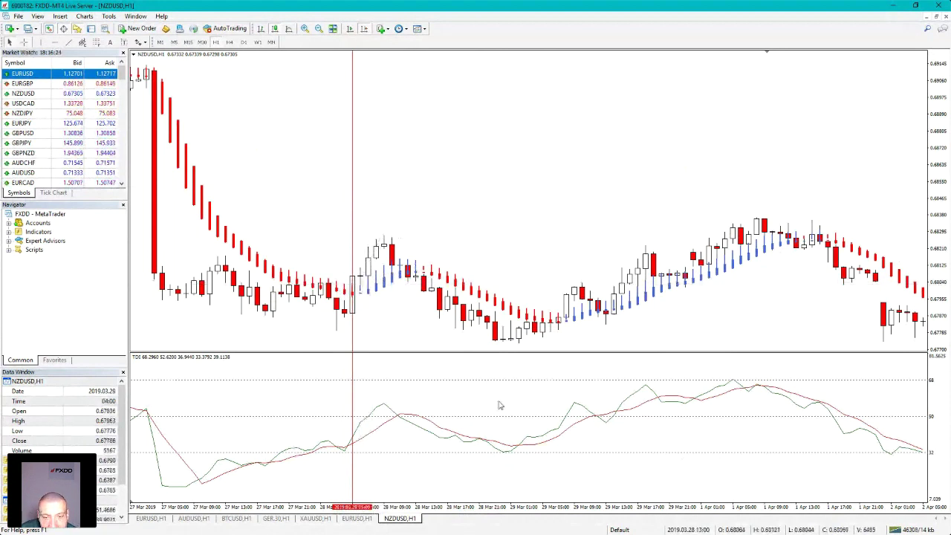
Place a vertical line at 2019.03.29 20:00, where the TDI lines have crossed downward during the blue Heiken Ashi uptrend
drag(457, 392, 346, 411)
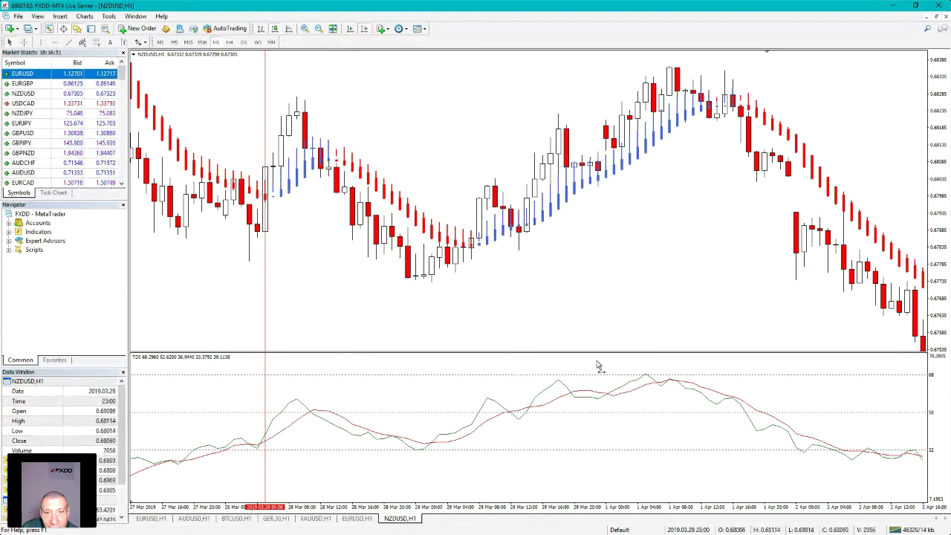
scroll(598, 364, down, 5)
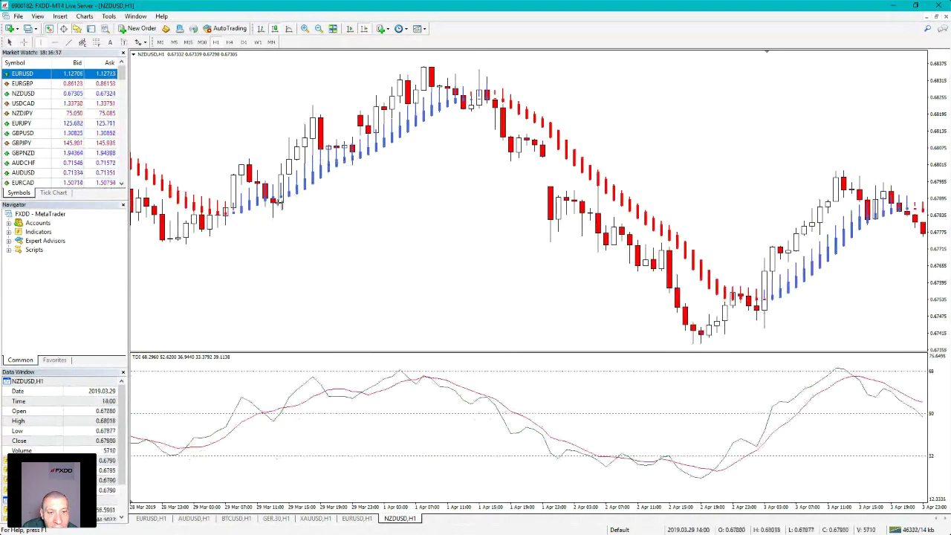
click(336, 178)
drag(336, 178, 330, 175)
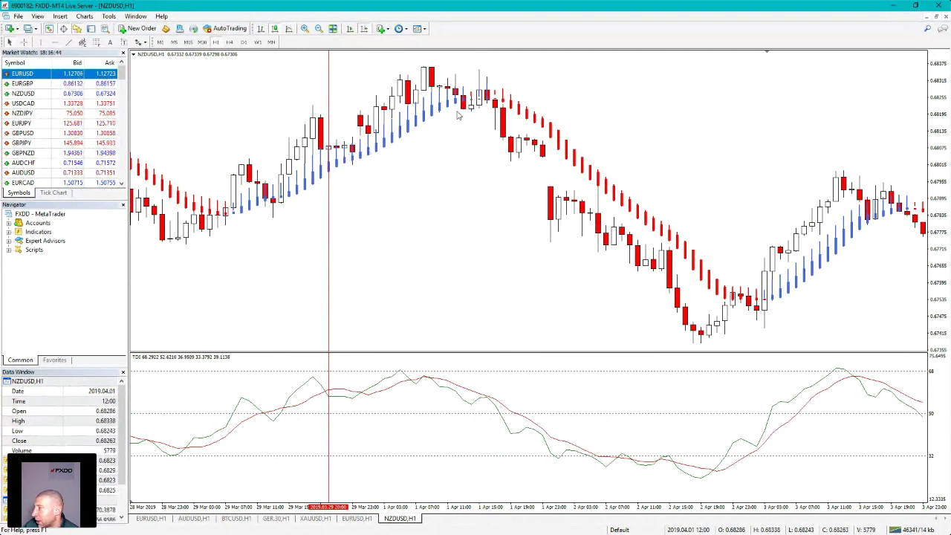
scroll(490, 151, down, 2)
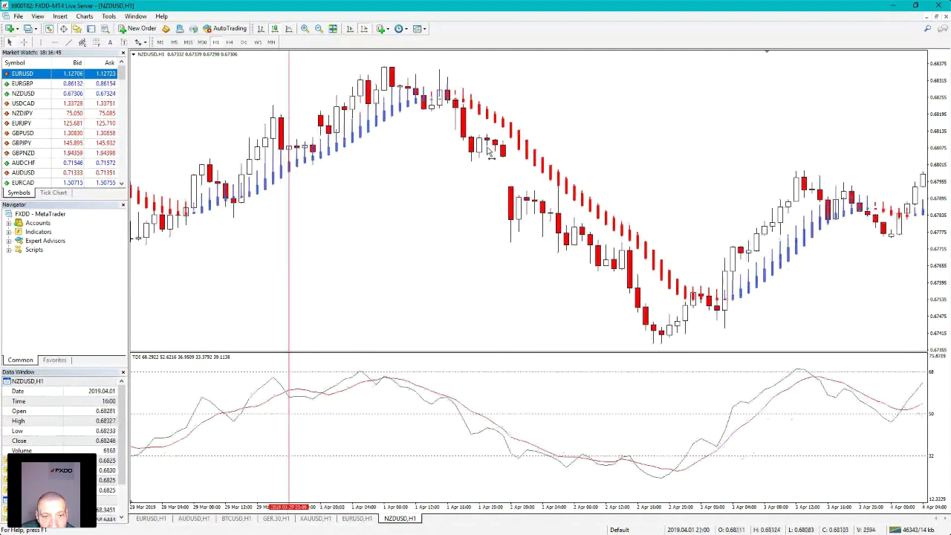
Place a vertical line at 2019.04.01 09:00, where the TDI lines cross downward at the top of the blue uptrend
scroll(491, 151, down, 2)
click(40, 43)
drag(368, 159, 344, 148)
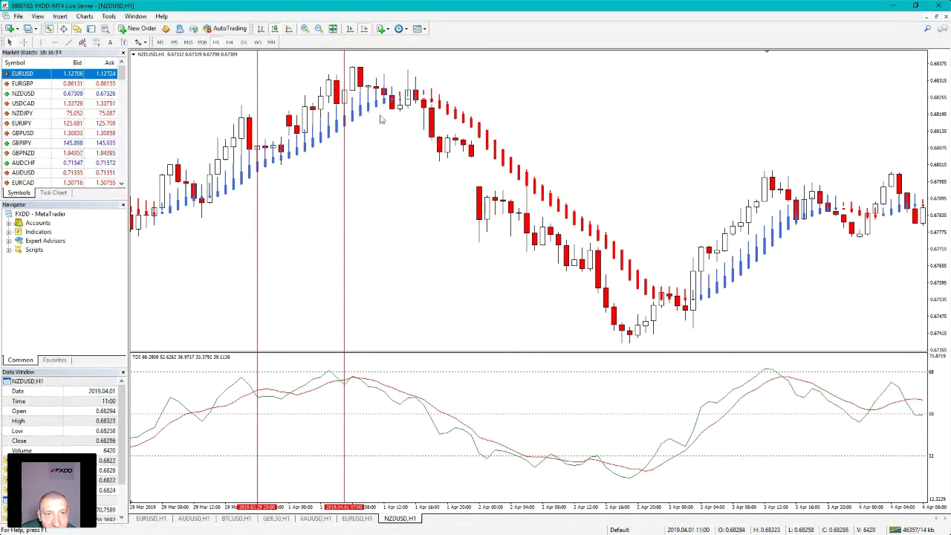
drag(345, 161, 359, 170)
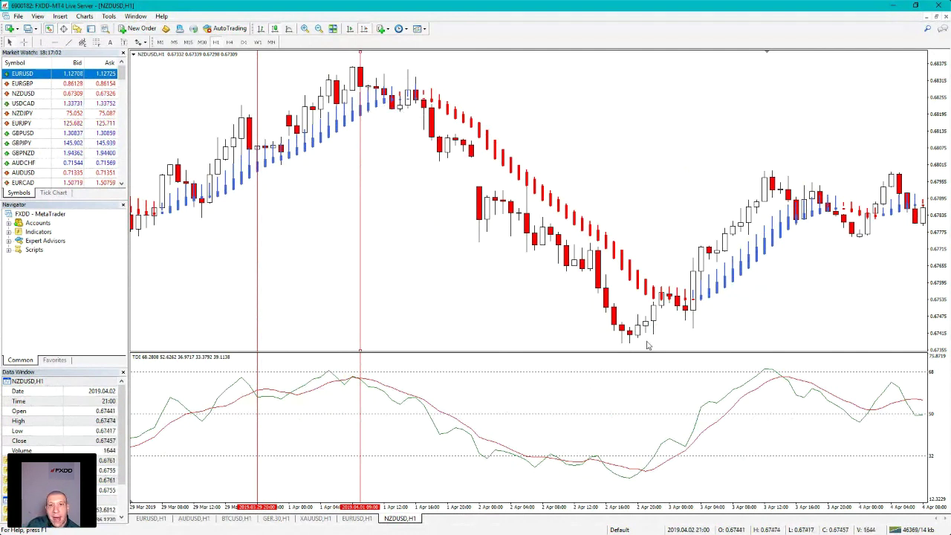
Place a vertical line at 2019.04.02 21:00, where the TDI lines cross upward after the downtrend
scroll(690, 189, down, 10)
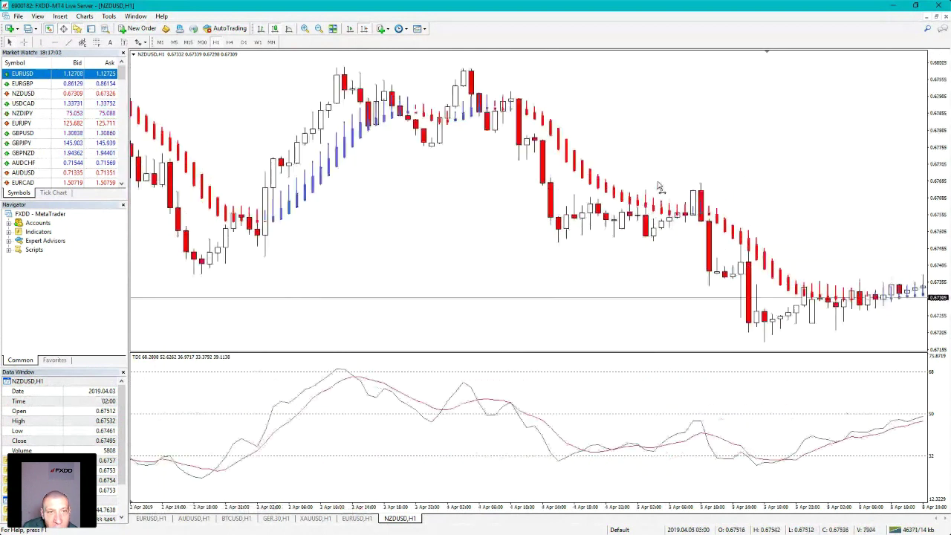
click(39, 42)
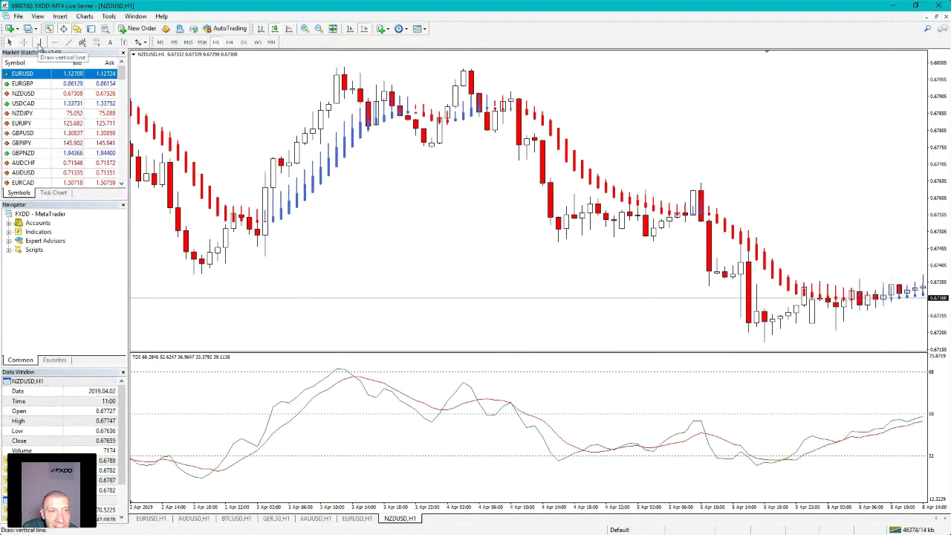
mouse_move(235, 160)
mouse_down()
mouse_move(255, 159)
mouse_move(217, 161)
mouse_up()
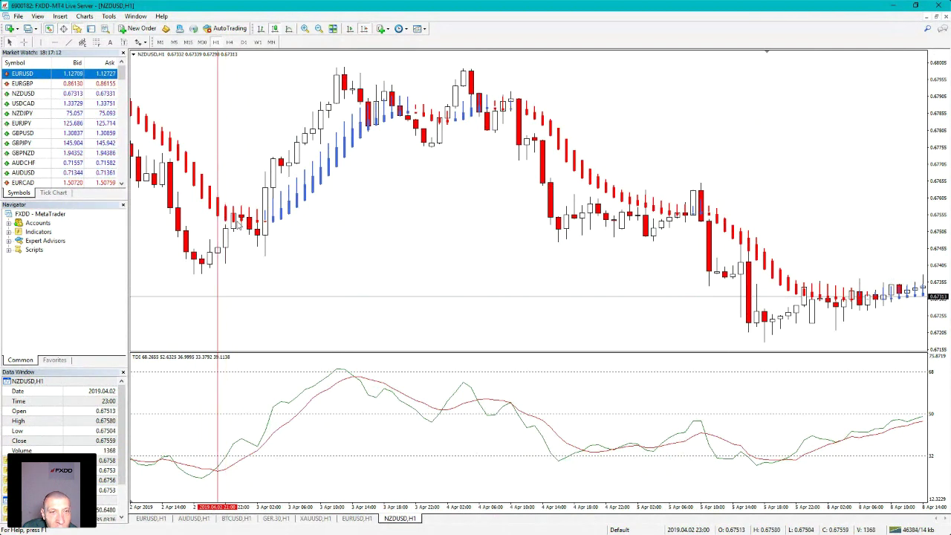
mouse_move(265, 223)
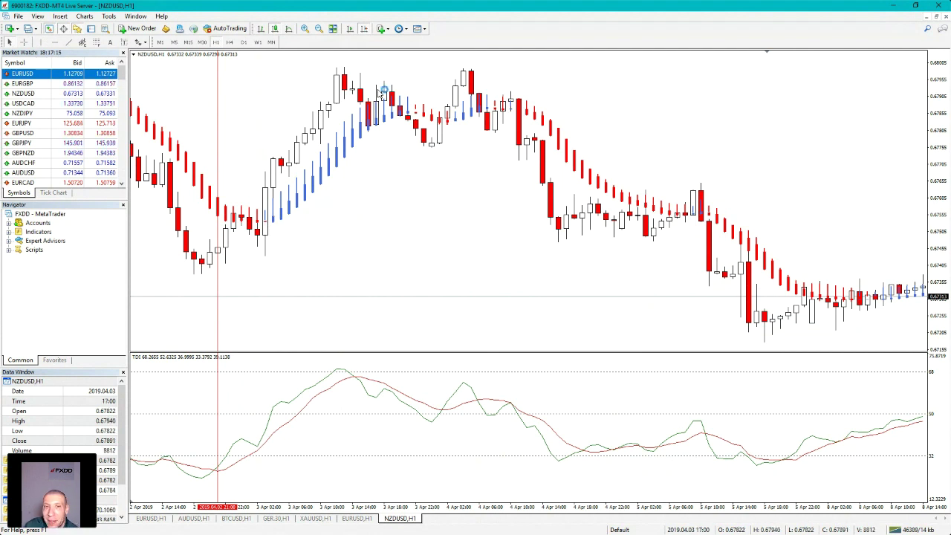
Place a vertical line at 2019.04.03 15:00, where the TDI lines cross downward after the blue uptrend
scroll(468, 182, down, 4)
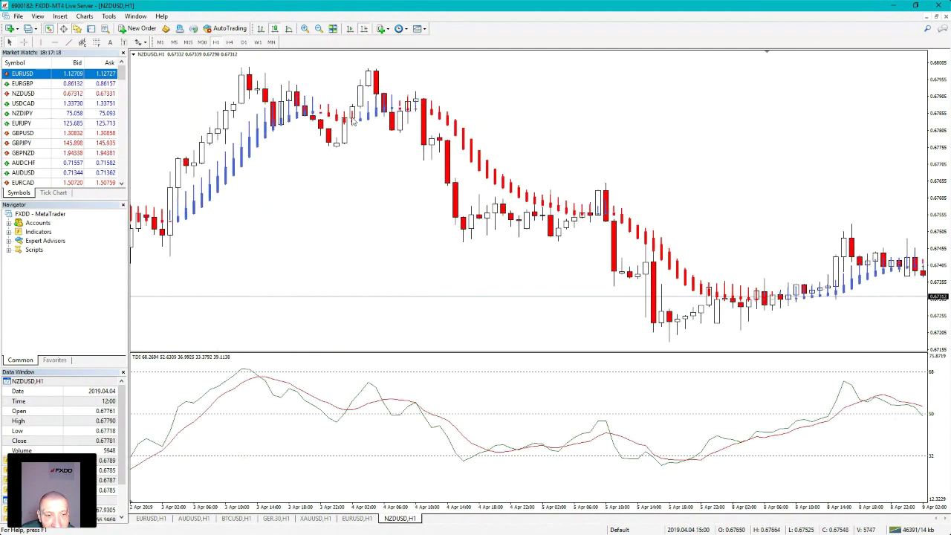
click(39, 42)
drag(210, 104, 264, 106)
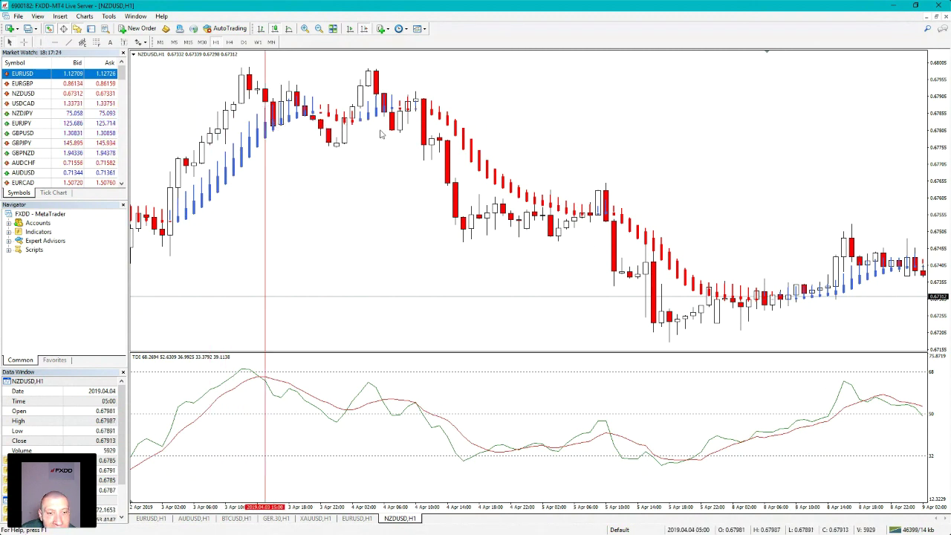
Move the 2019.04.03 15:00 vertical line to 2019.04.08 09:00, where the smoothed Heiken Ashi turns blue
scroll(378, 134, down, 3)
scroll(376, 135, down, 1)
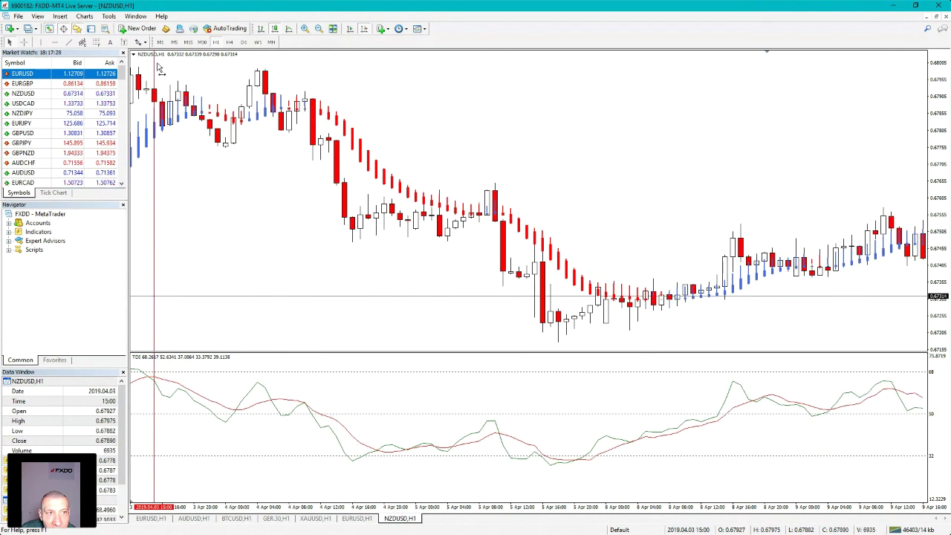
scroll(156, 71, down, 1)
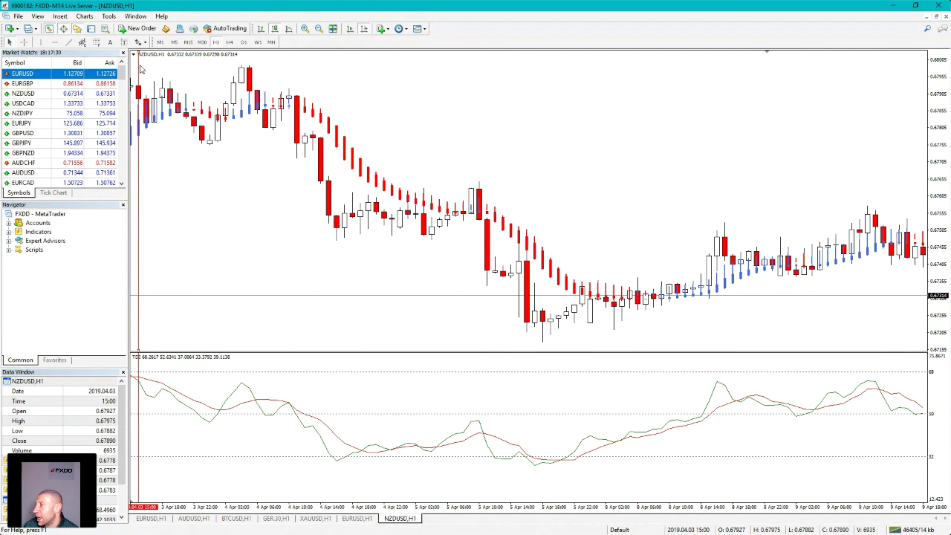
drag(139, 69, 666, 200)
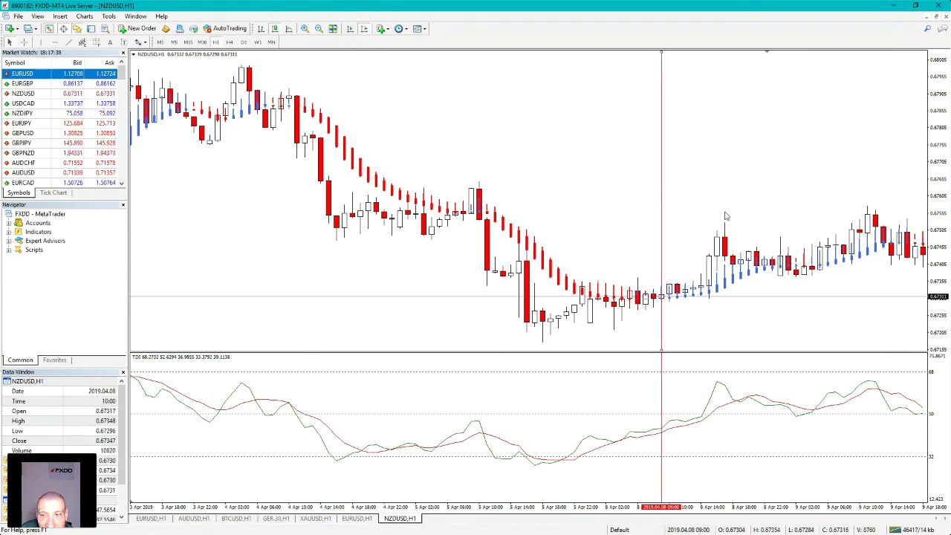
Load EURJPY into the H1 chart and move the vertical line to the upward TDI cross at 2019.04.08 08:00
scroll(725, 212, down, 5)
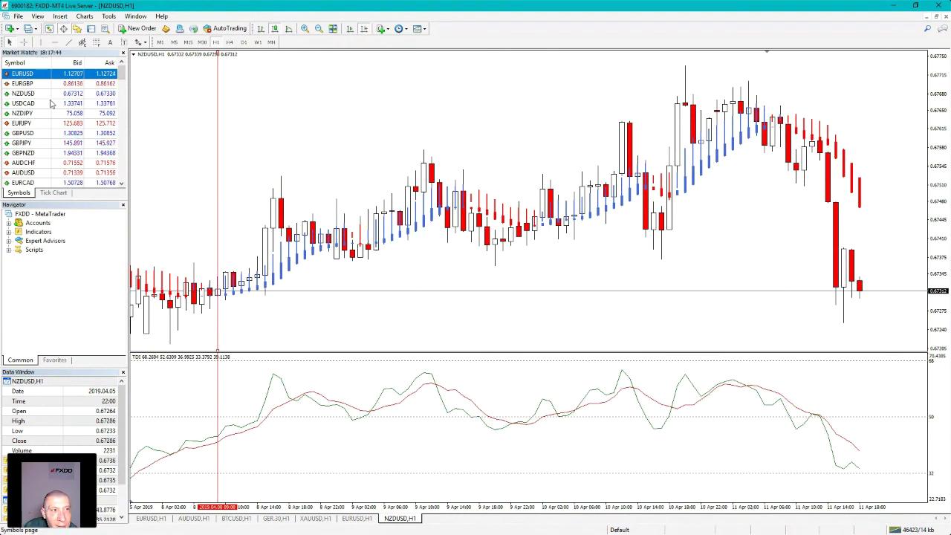
drag(47, 123, 335, 142)
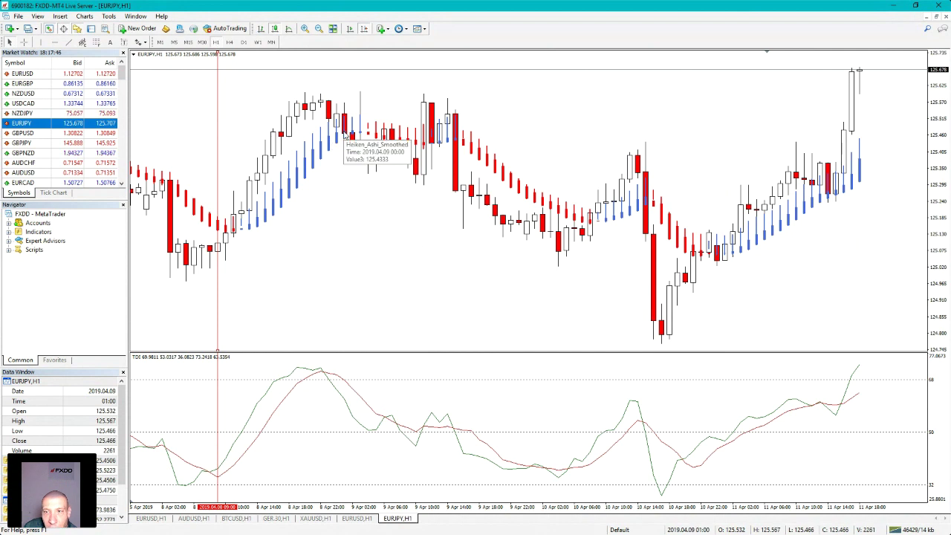
scroll(271, 208, up, 5)
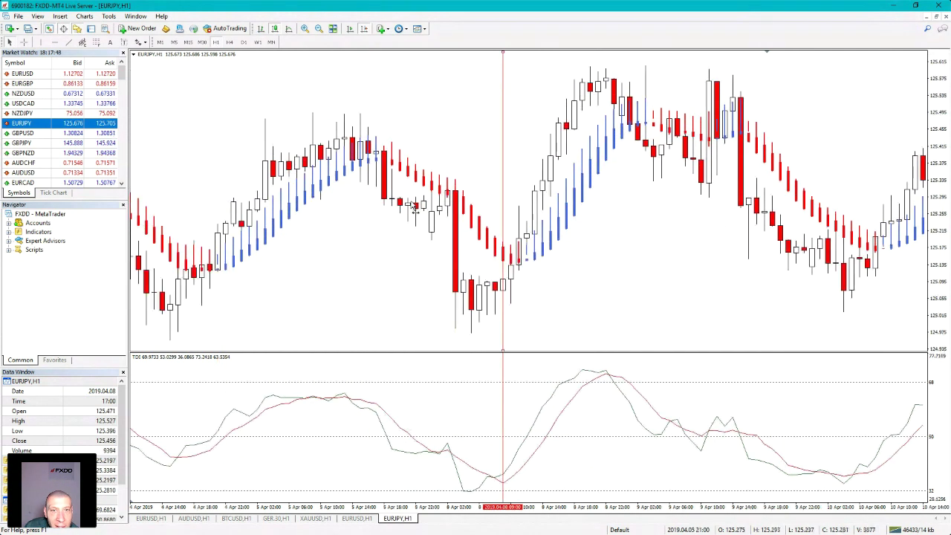
click(319, 28)
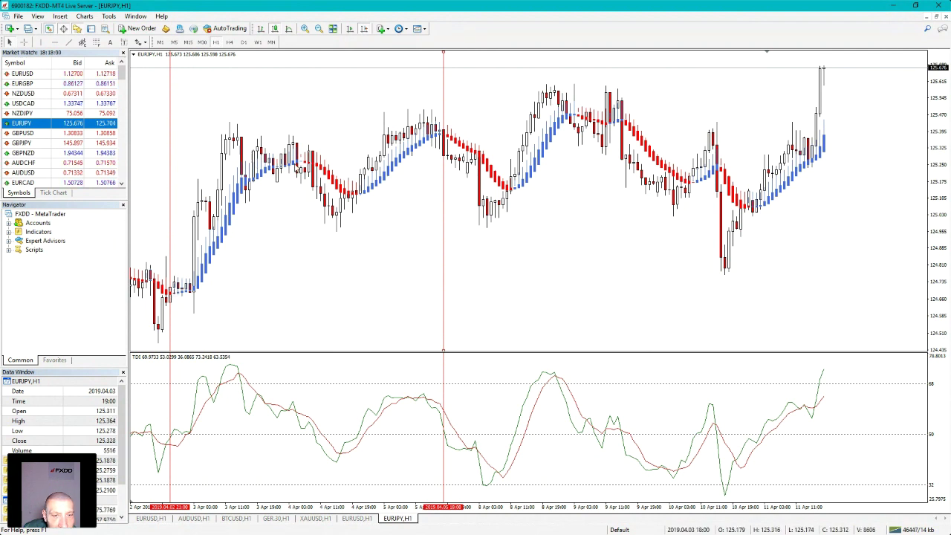
drag(444, 82, 499, 105)
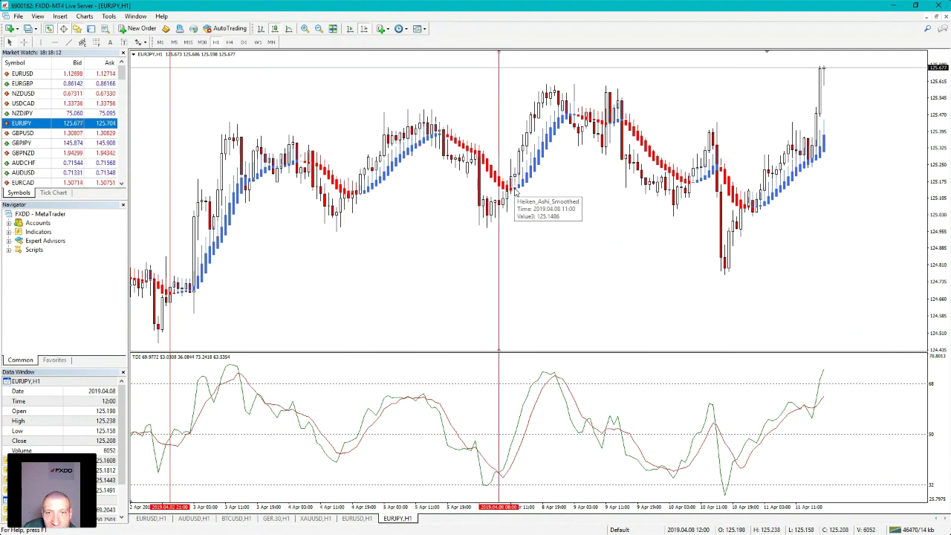
Place a vertical line at the 2019.04.10 06:00 upward TDI cross and measure the rise to the 14:00 candle's high with the crosshair
scroll(548, 84, down, 2)
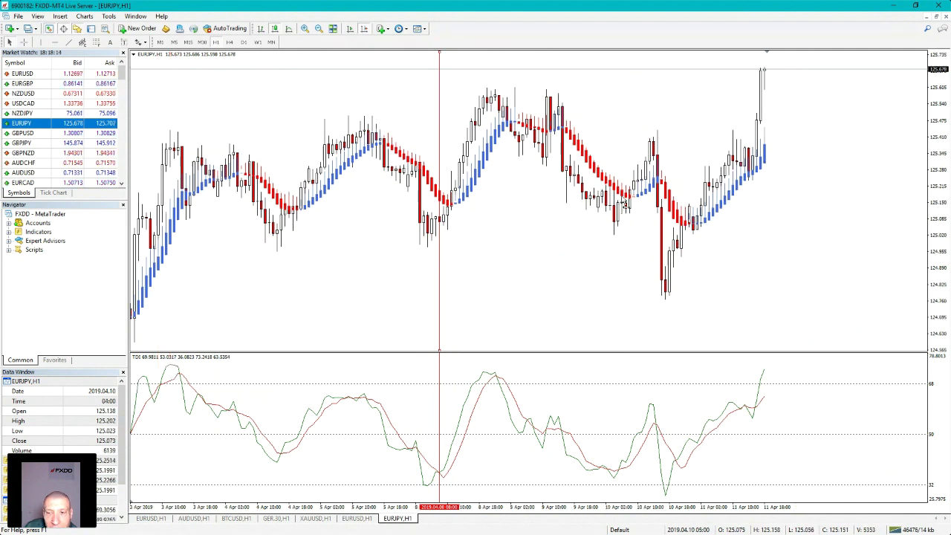
click(40, 42)
drag(559, 301, 621, 298)
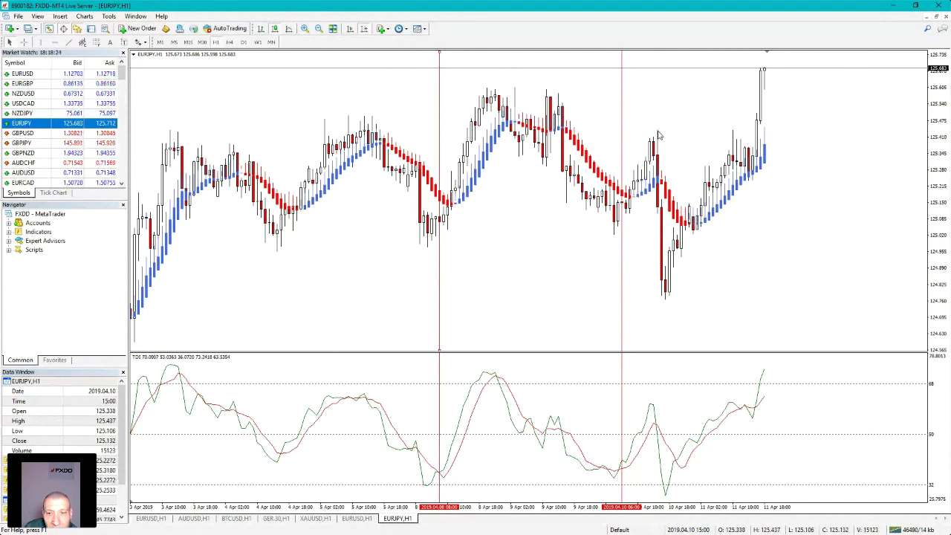
click(23, 42)
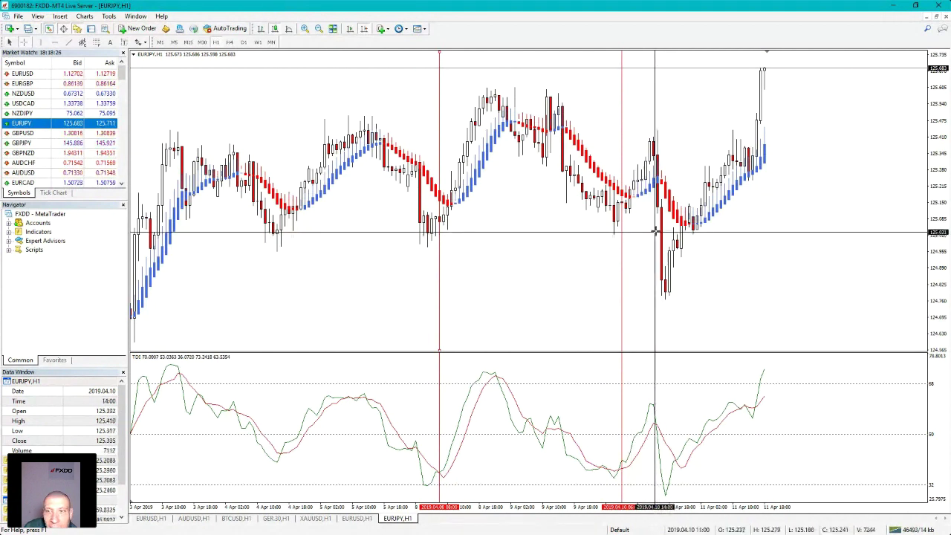
drag(634, 183, 654, 133)
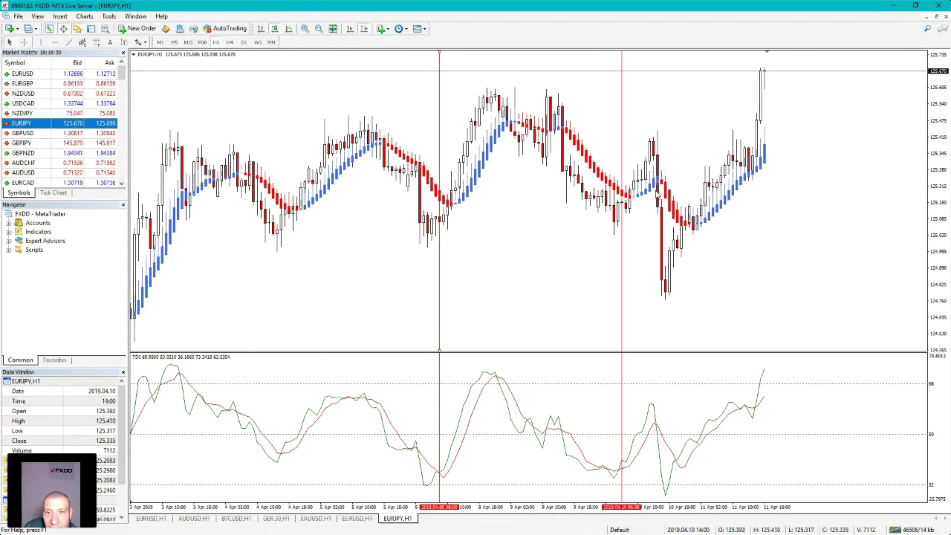
Place a vertical line at the 2019.04.10 20:00 upward TDI cross and hide the chart grid
click(45, 43)
drag(630, 364, 677, 362)
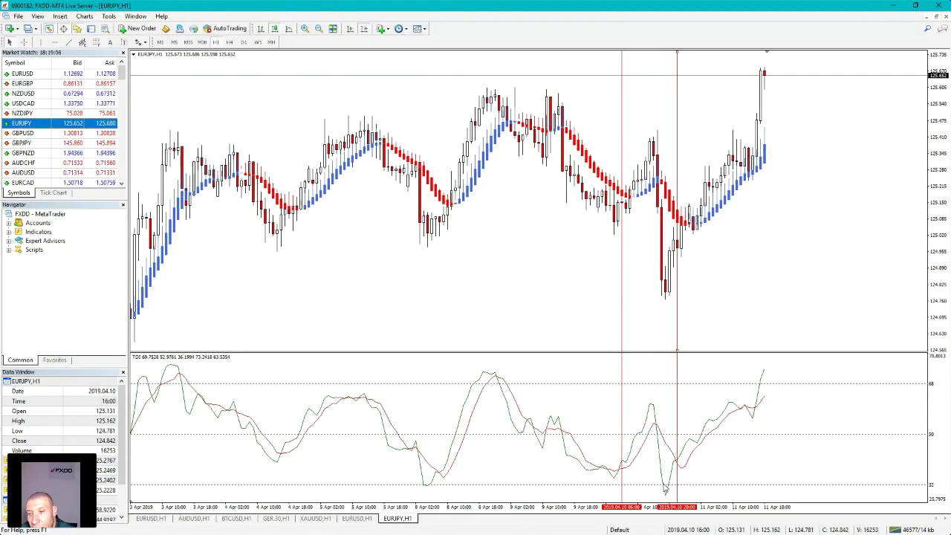
right_click(703, 305)
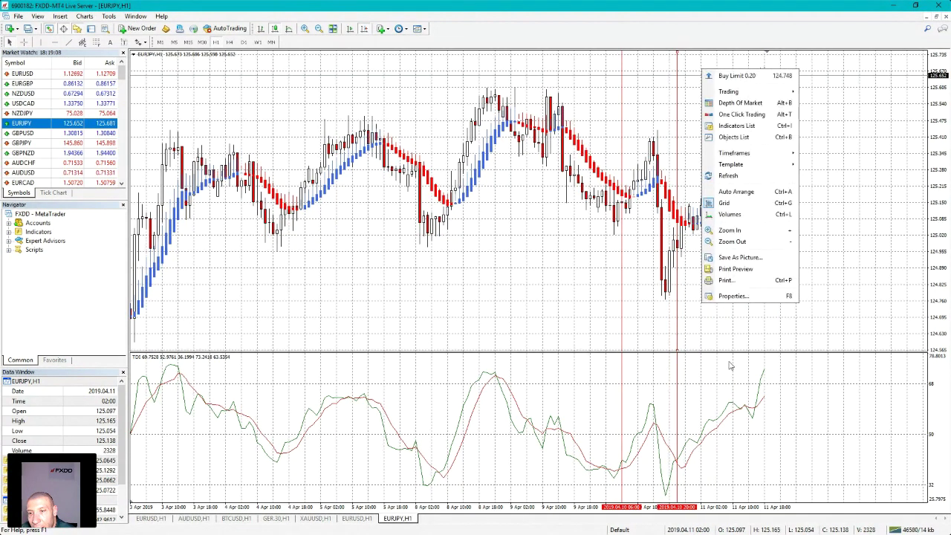
click(724, 203)
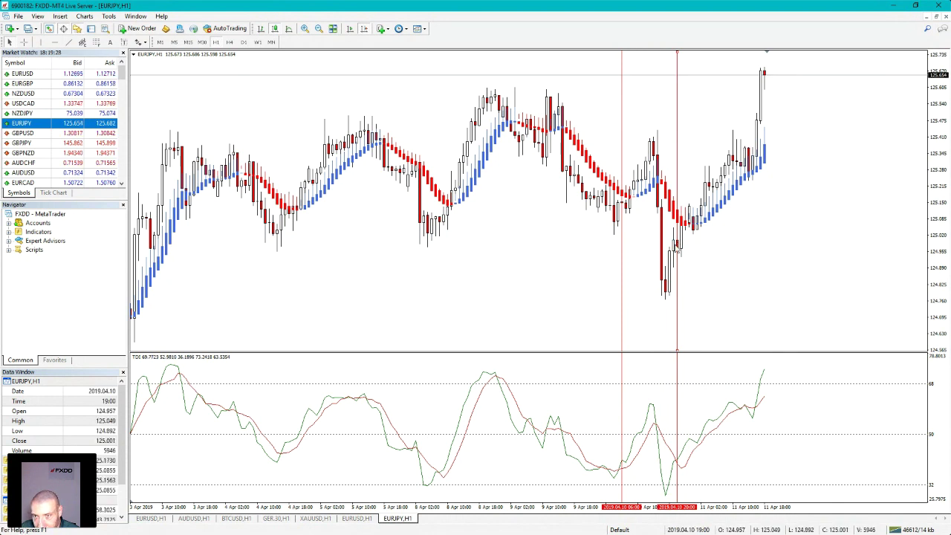
Place horizontal lines on the EURJPY chart at 124.744, just below the 10 April low, and at 125.005
click(54, 42)
click(741, 292)
drag(741, 293, 739, 305)
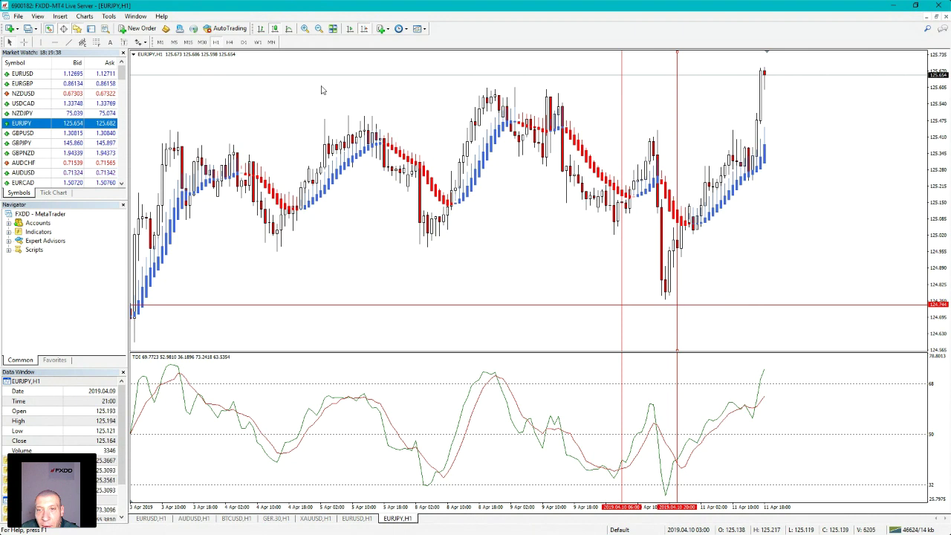
click(721, 238)
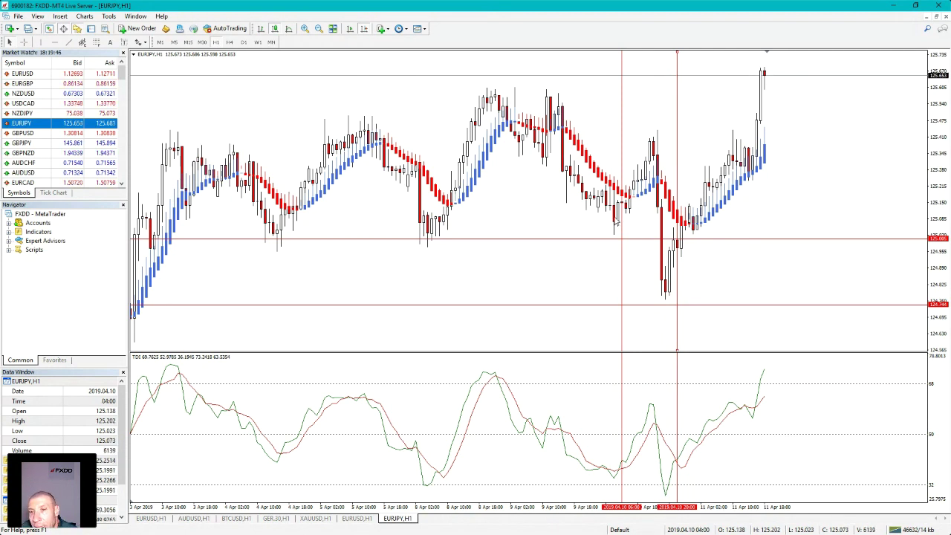
mouse_move(616, 227)
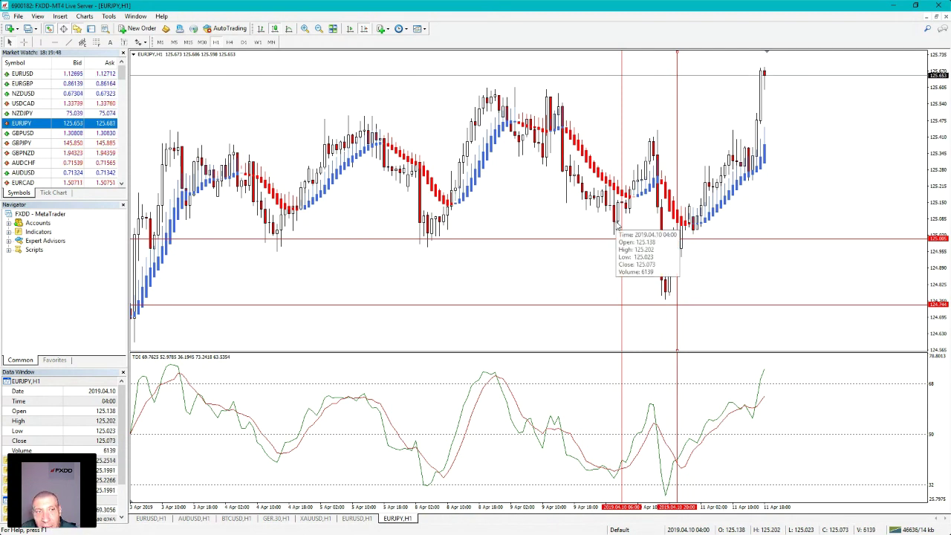
Go back to March 2019 on the EURJPY chart and place a vertical line at the 2019.03.08 11:00 buy signal
drag(435, 291, 612, 178)
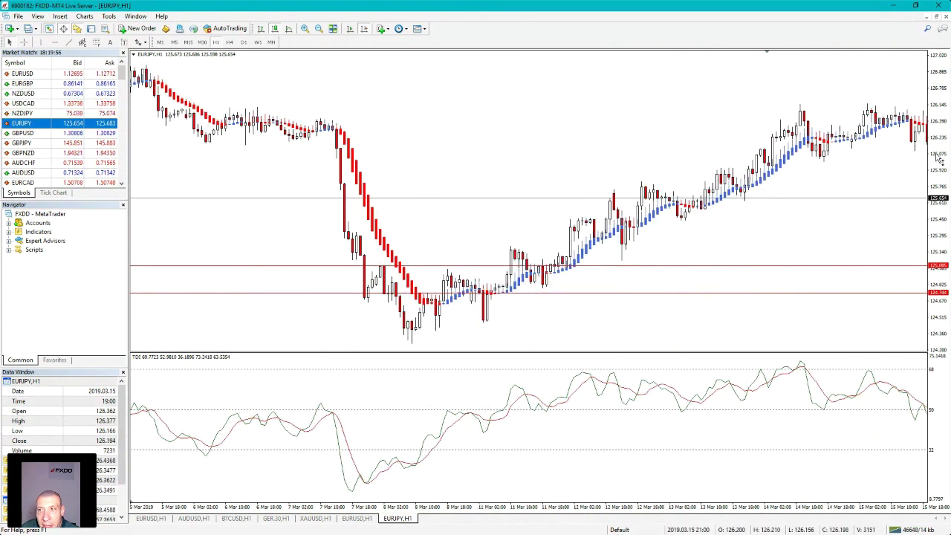
drag(941, 160, 944, 175)
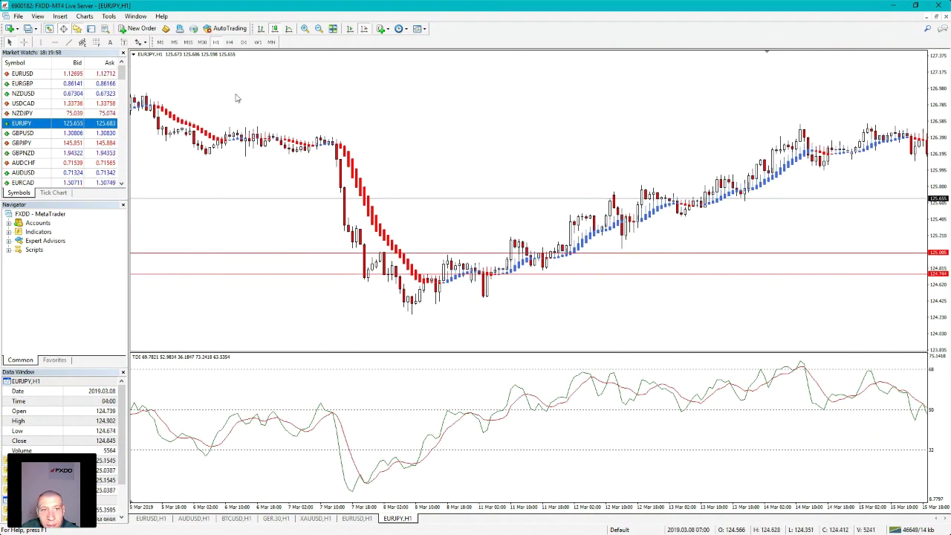
click(40, 41)
drag(209, 177, 421, 200)
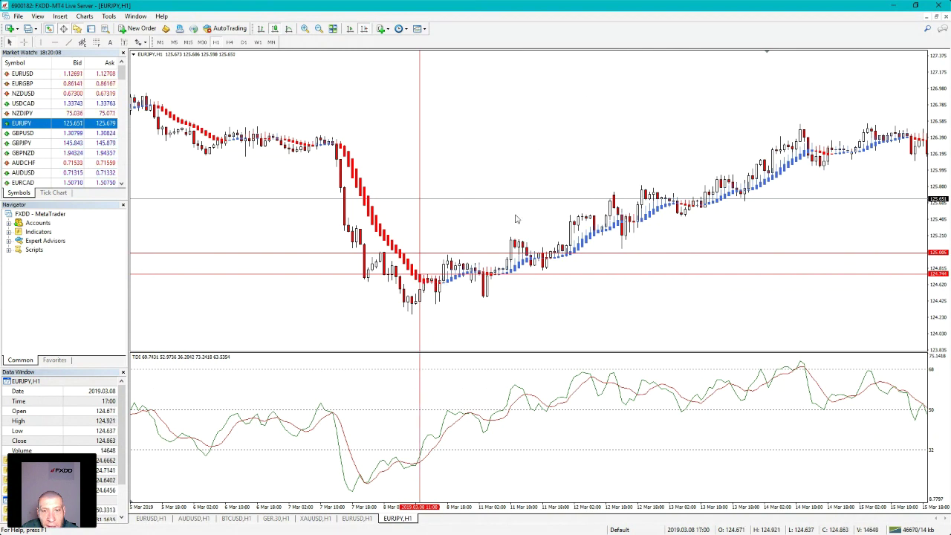
Place a horizontal line at 124.189, below the swing low beside the 2019.03.08 vertical line
click(55, 41)
drag(480, 290, 480, 321)
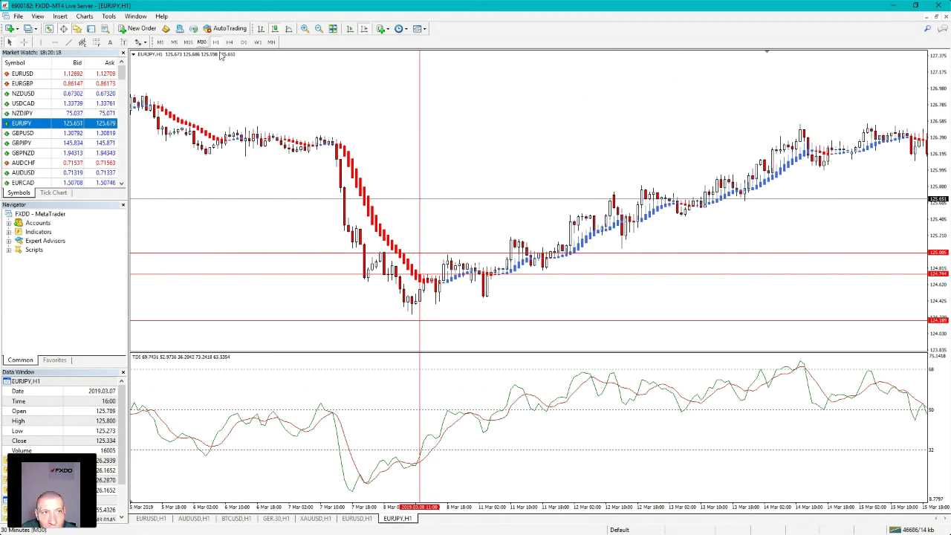
mouse_move(339, 152)
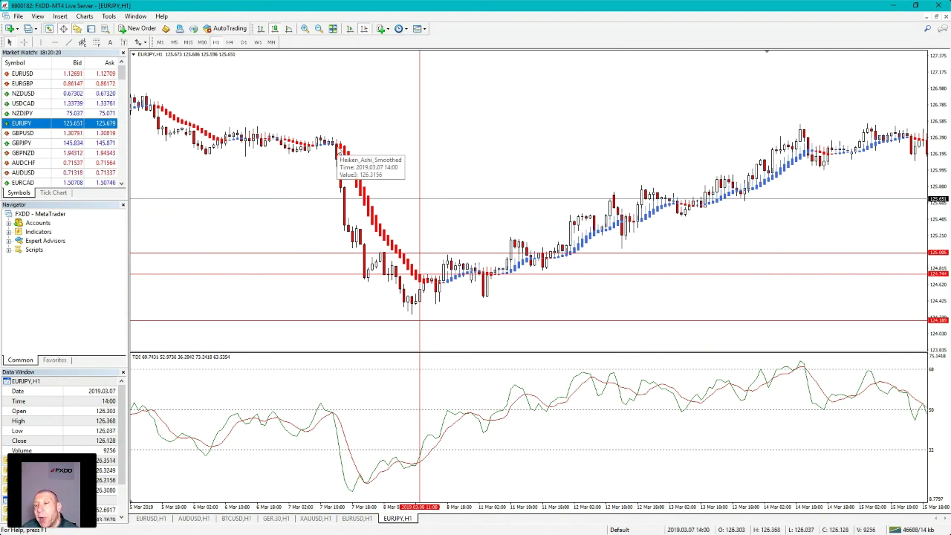
Examine the 2019.03.08 11:00 signal on the M15 timeframe with the price scale reset, and switch the chart to M30
click(188, 43)
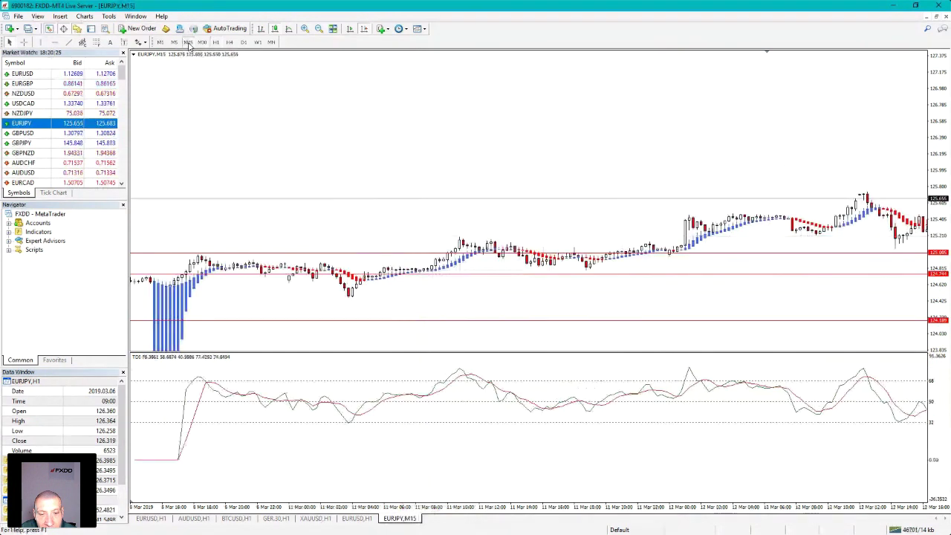
drag(697, 184, 291, 121)
double_click(938, 195)
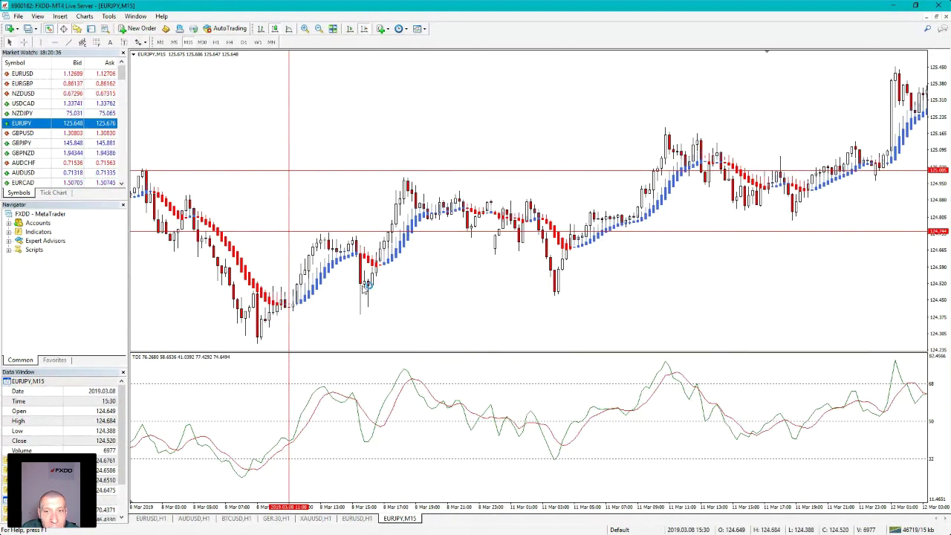
click(201, 41)
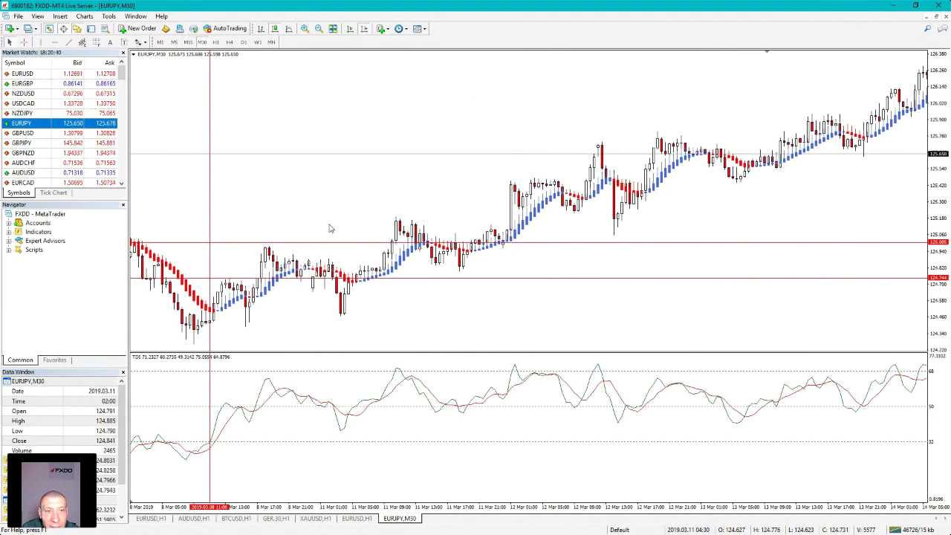